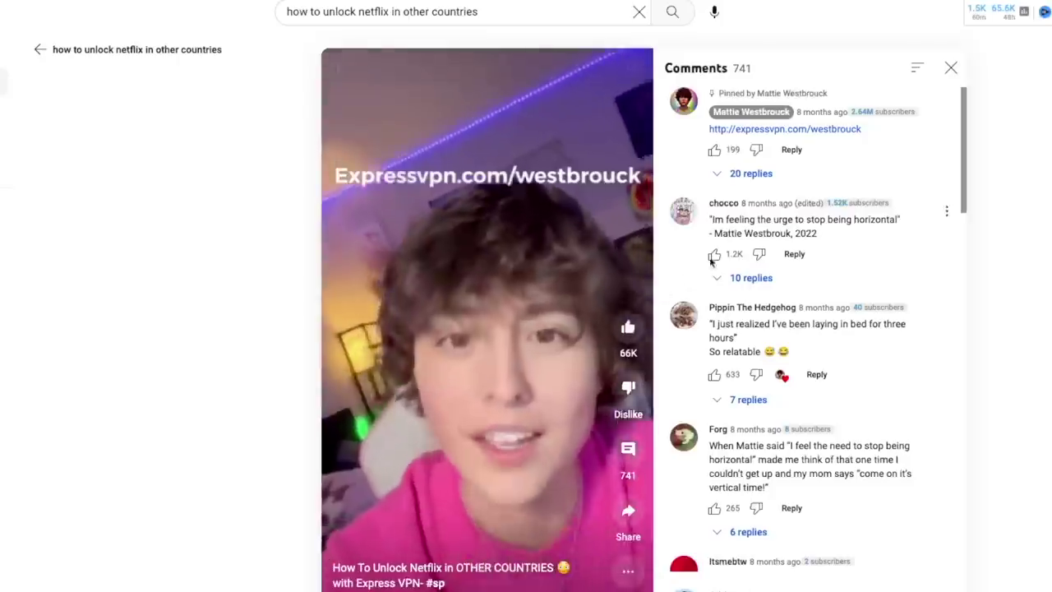
Follow the pinned comment's sponsor link, set the earnings slider to SLAB 3, and browse affiliate niche results.
click(835, 130)
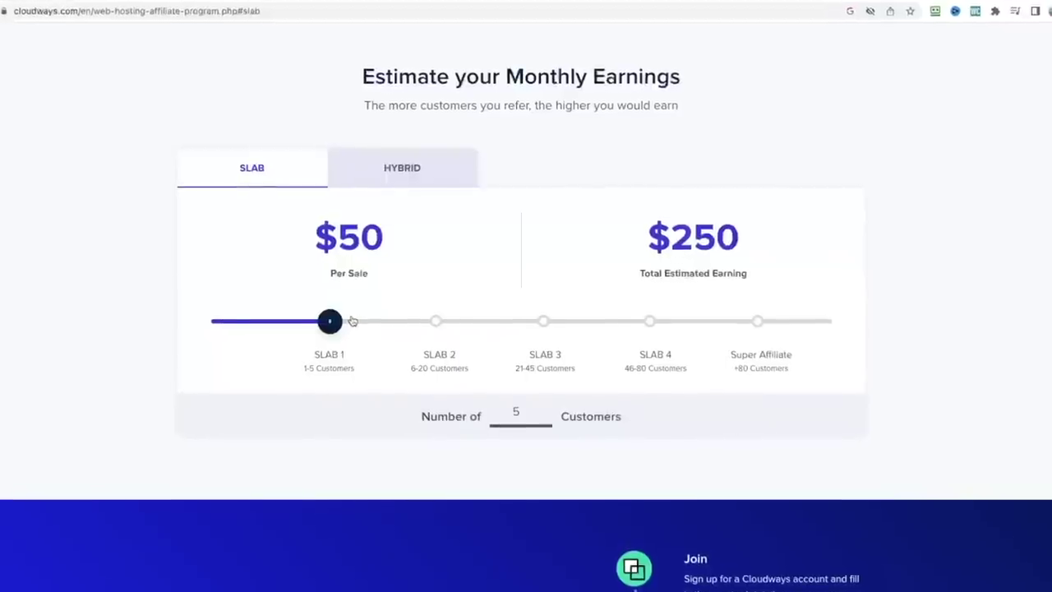
drag(352, 321, 618, 333)
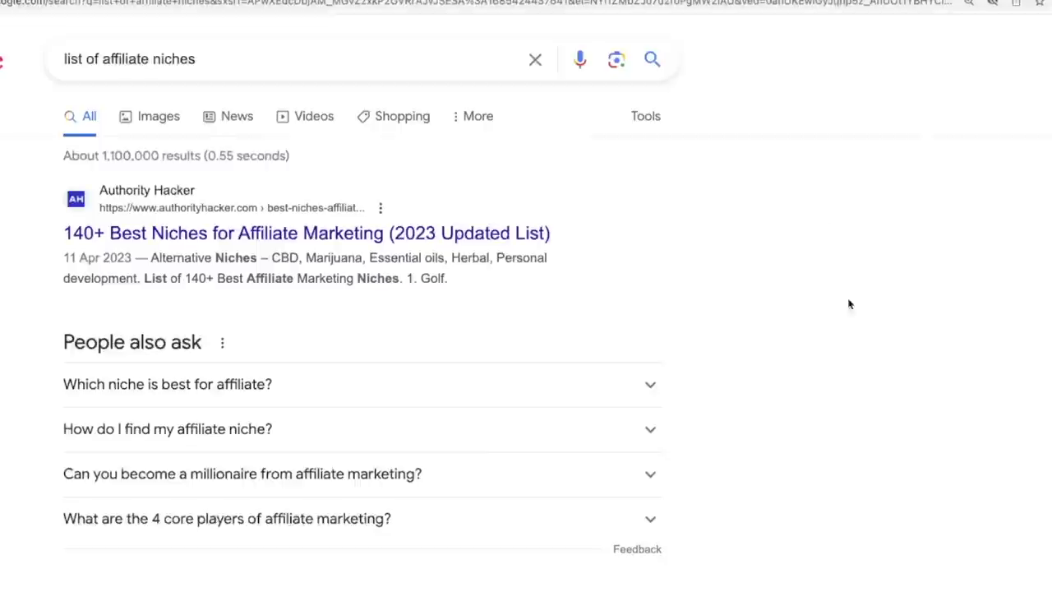
scroll(846, 392, down, 1)
scroll(860, 428, down, 1)
scroll(863, 441, down, 1)
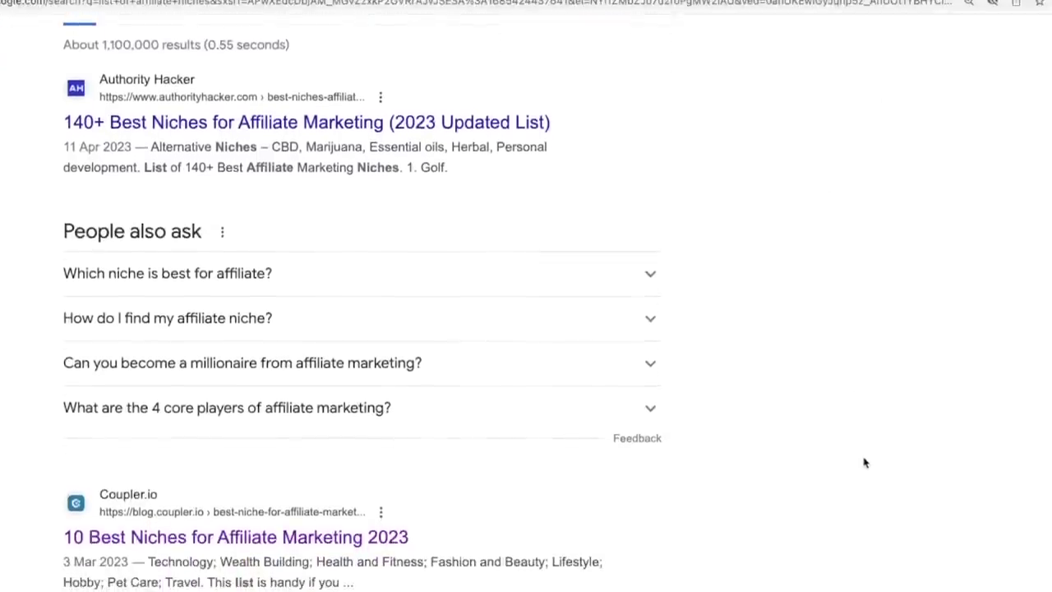
scroll(863, 464, down, 1)
scroll(864, 476, down, 1)
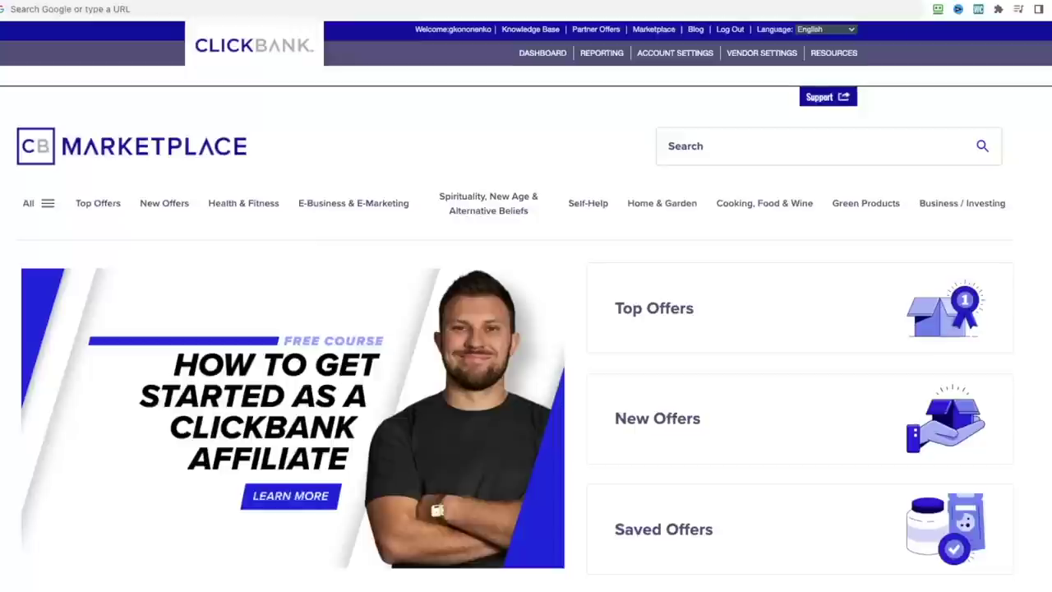
Scroll the ClickBank Marketplace to the Moon Reading astrology offer and highlight its title.
scroll(526, 329, down, 1)
scroll(526, 329, down, 1)
scroll(526, 329, down, 1)
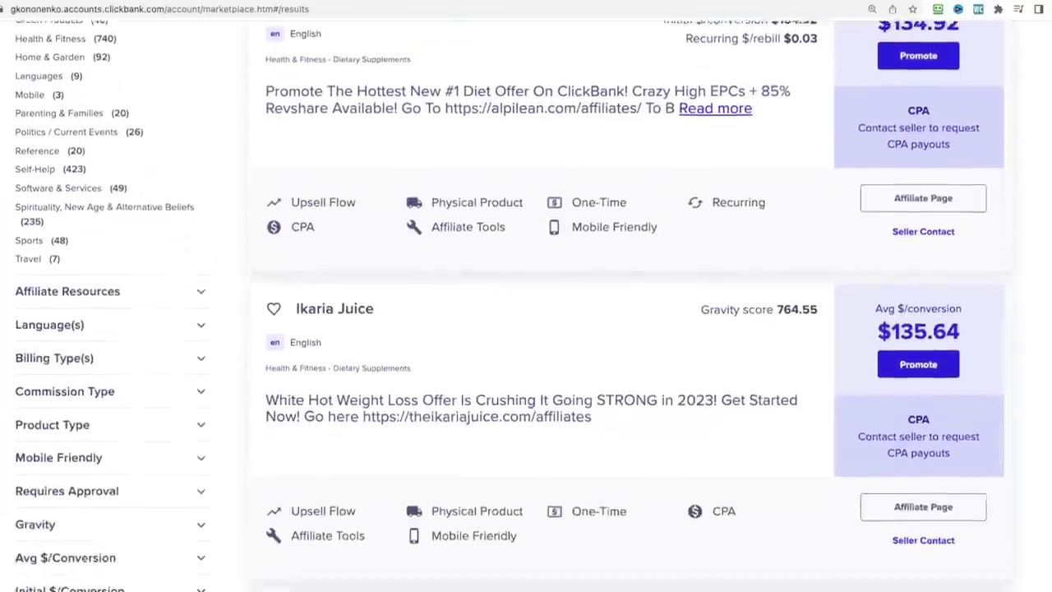
drag(268, 131, 360, 150)
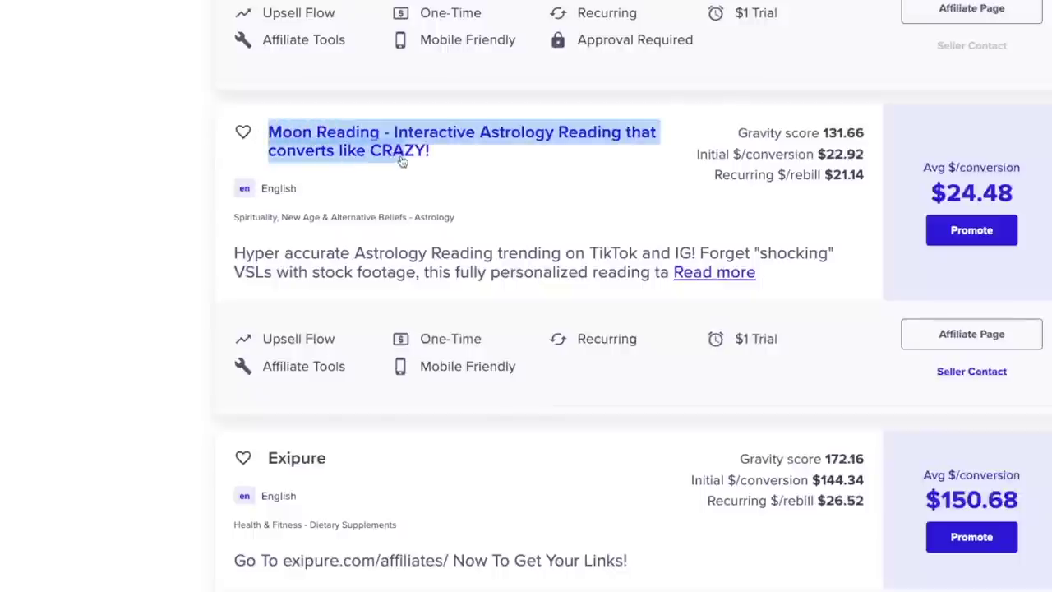
click(480, 193)
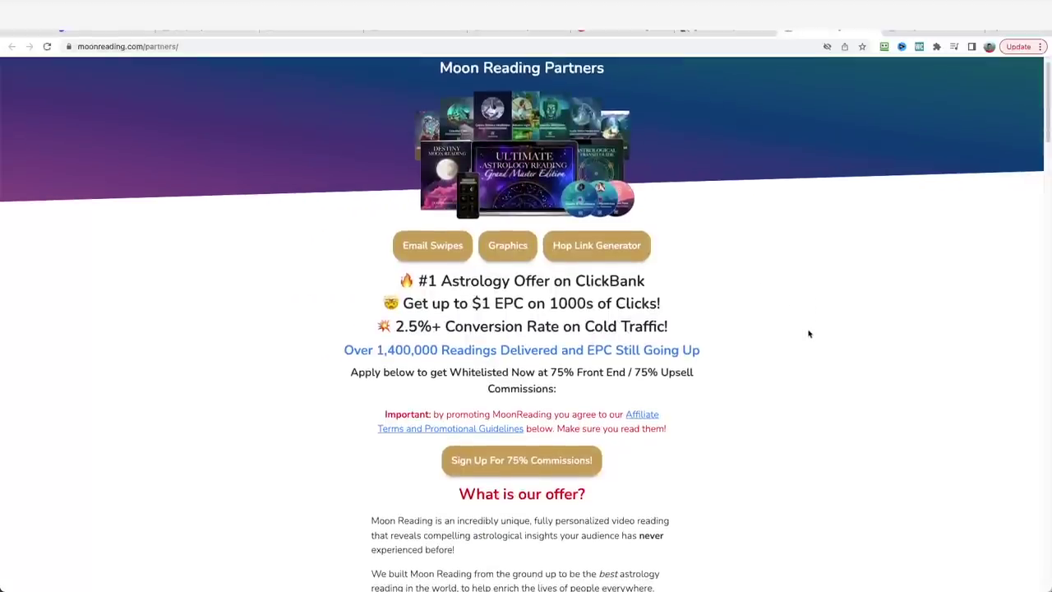
View the Moon Reading partners page's $0.35 EPC earnings screenshot at full size.
scroll(789, 359, down, 1)
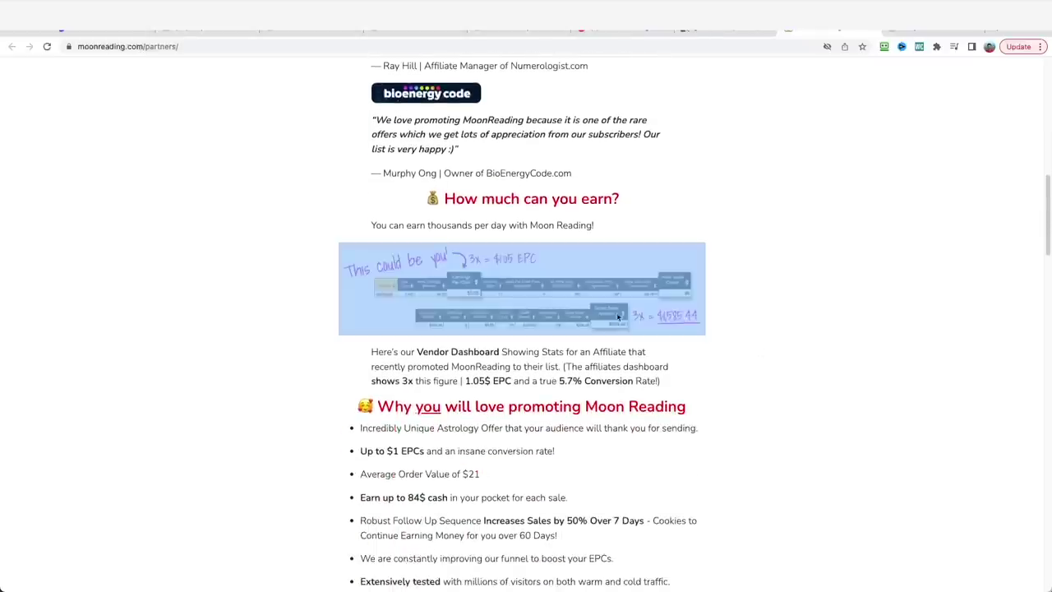
click(560, 308)
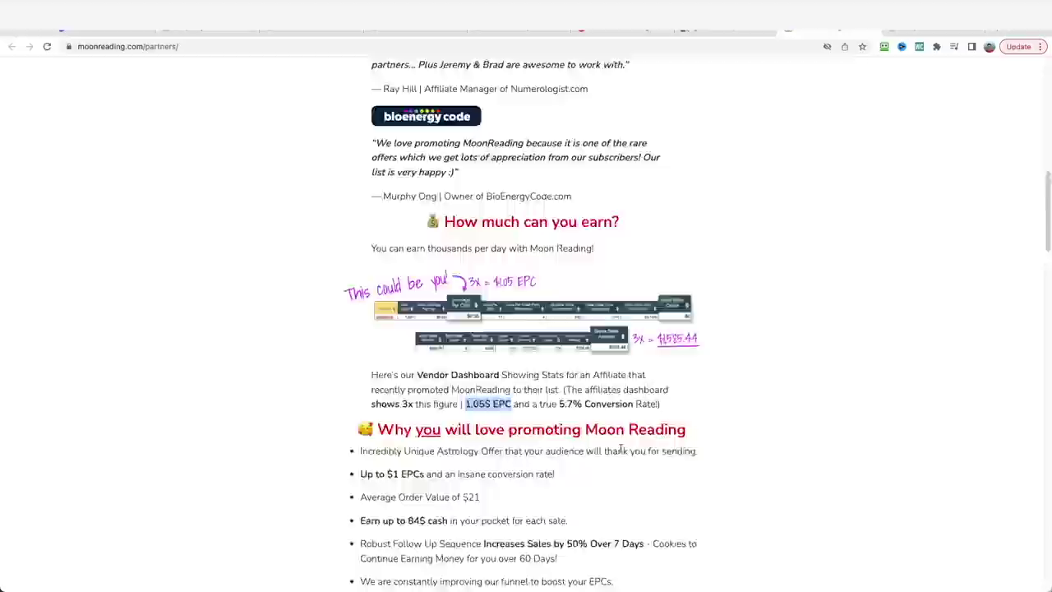
scroll(620, 447, up, 5)
scroll(649, 458, up, 4)
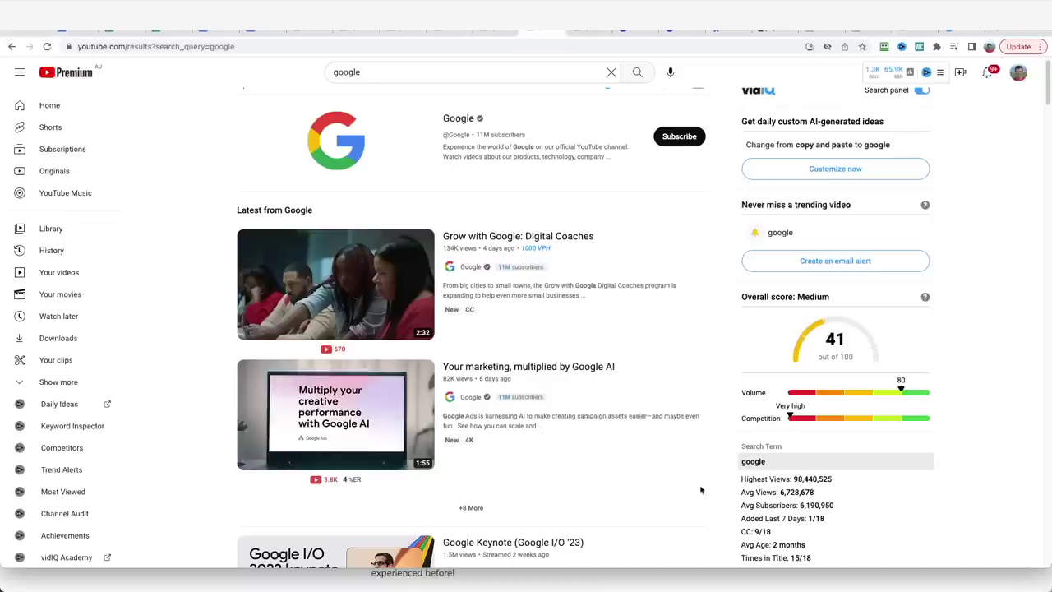
Search YouTube for 'astrology' and filter the results to channels.
text(astro)
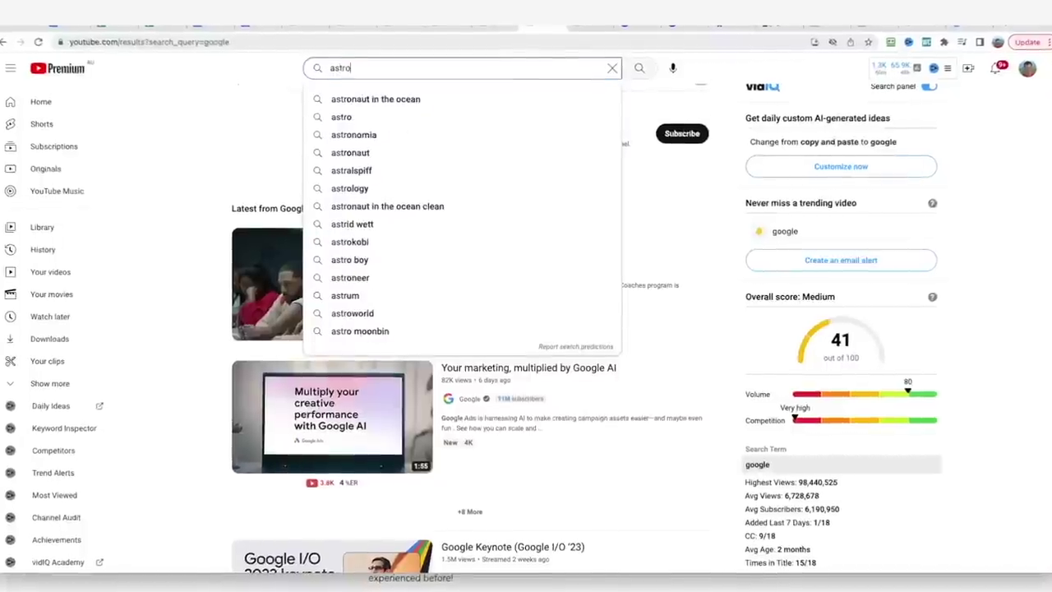
text(logy)
key(Return)
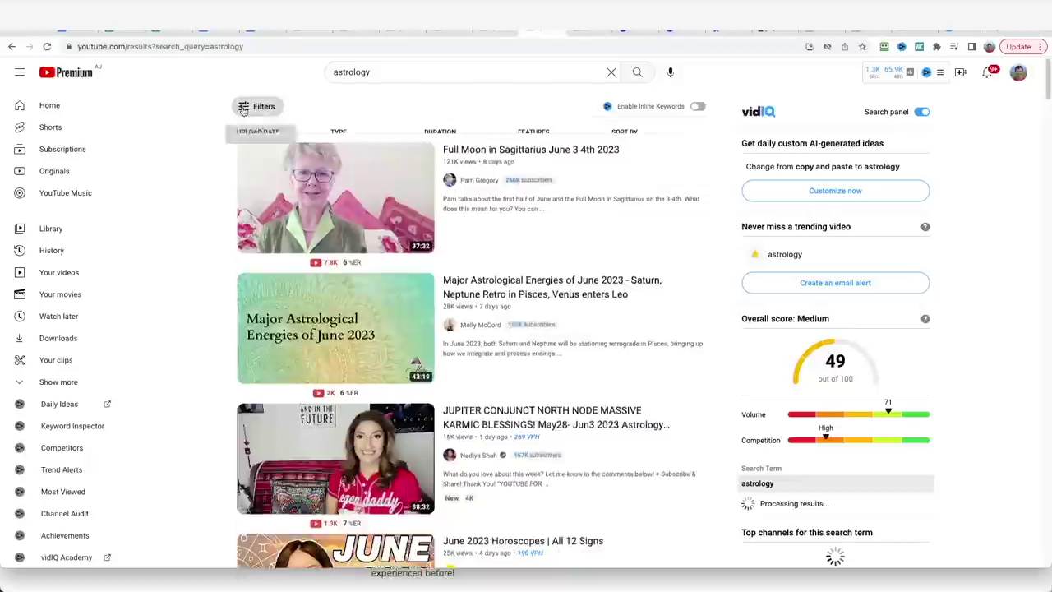
click(256, 106)
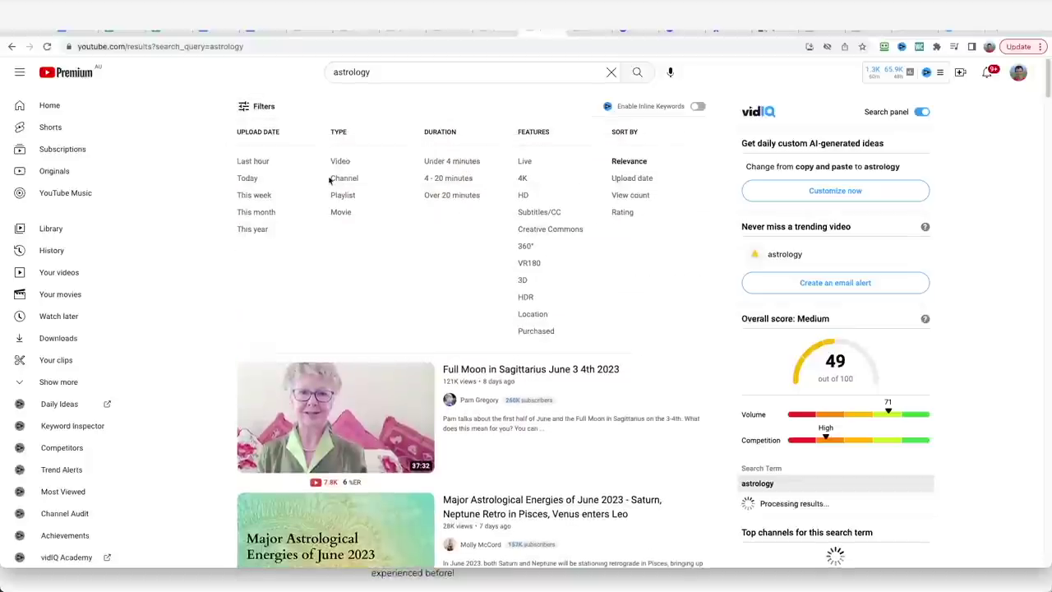
click(335, 178)
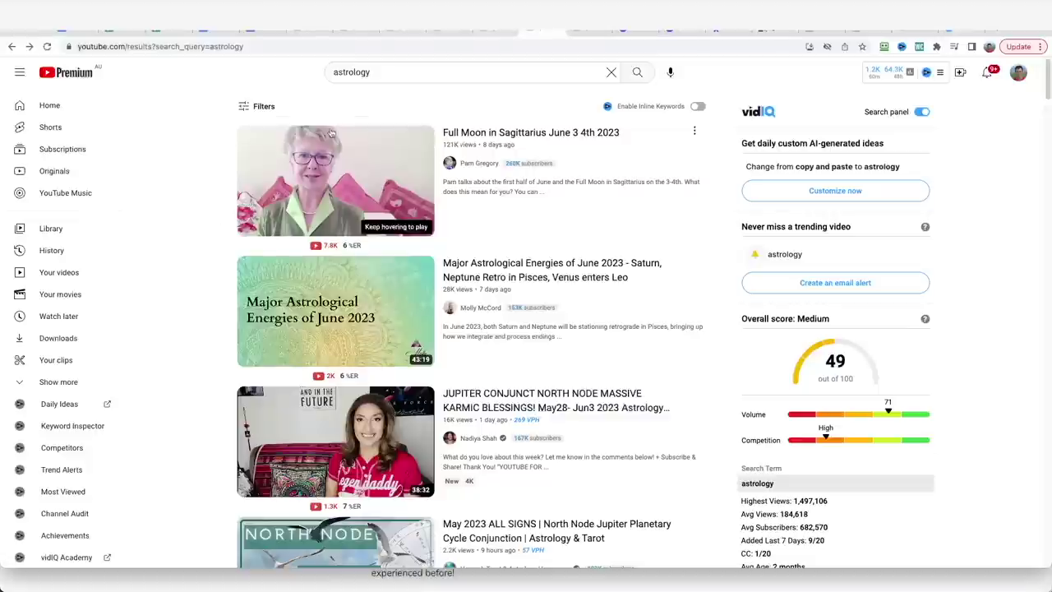
Refine the search to 'astrology #shorts' and play the According to FBI - Zodiac signs Short.
click(384, 74)
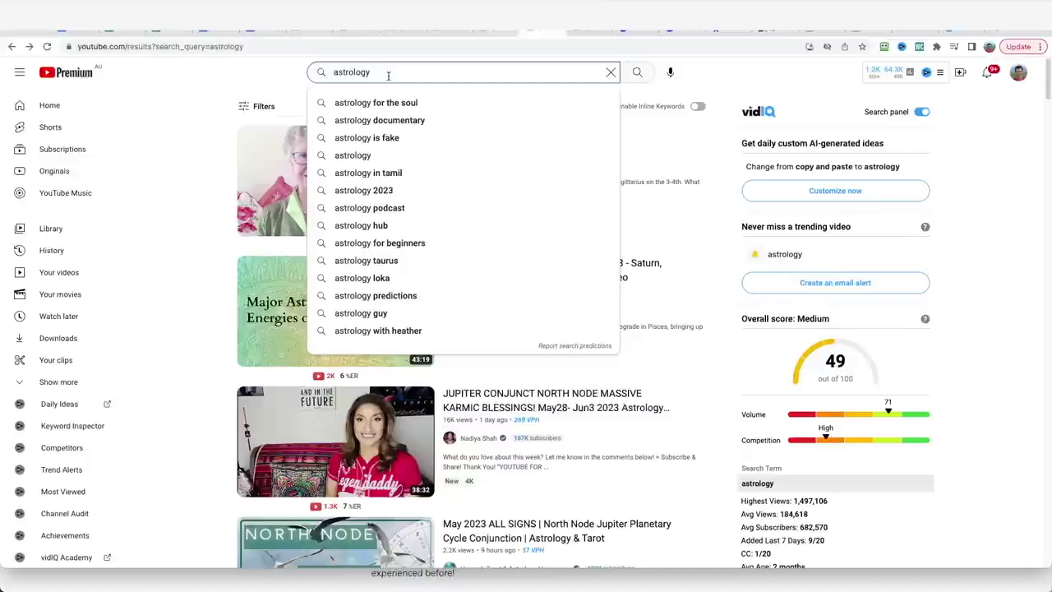
text( #shorts)
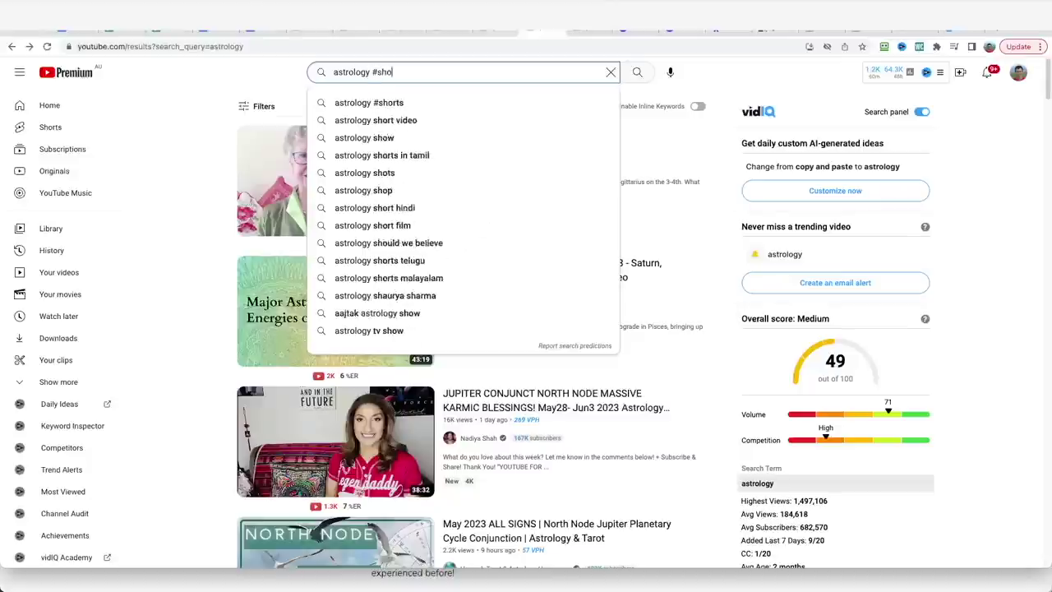
key(Return)
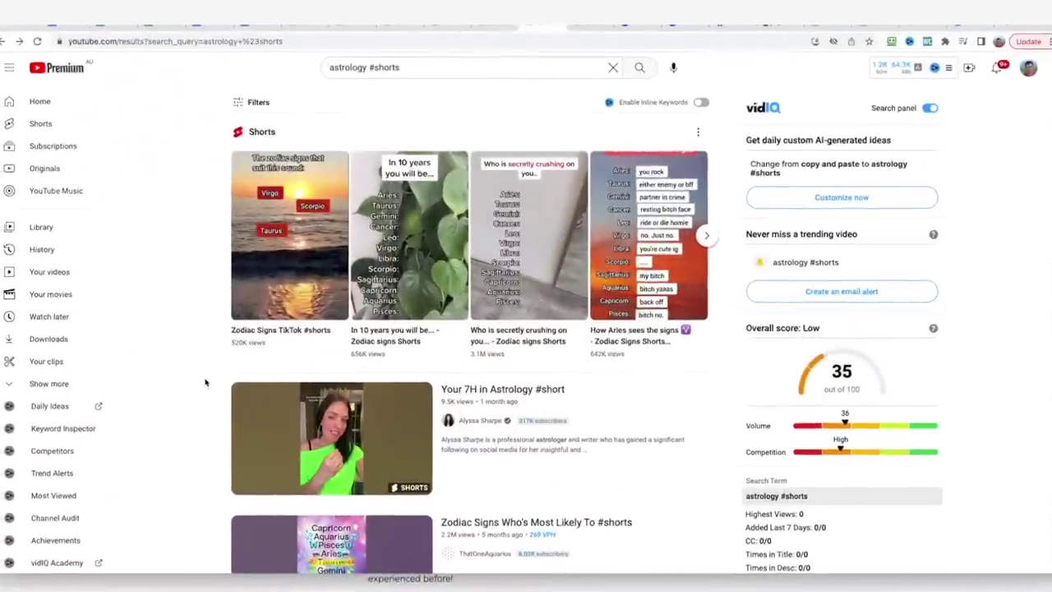
click(779, 216)
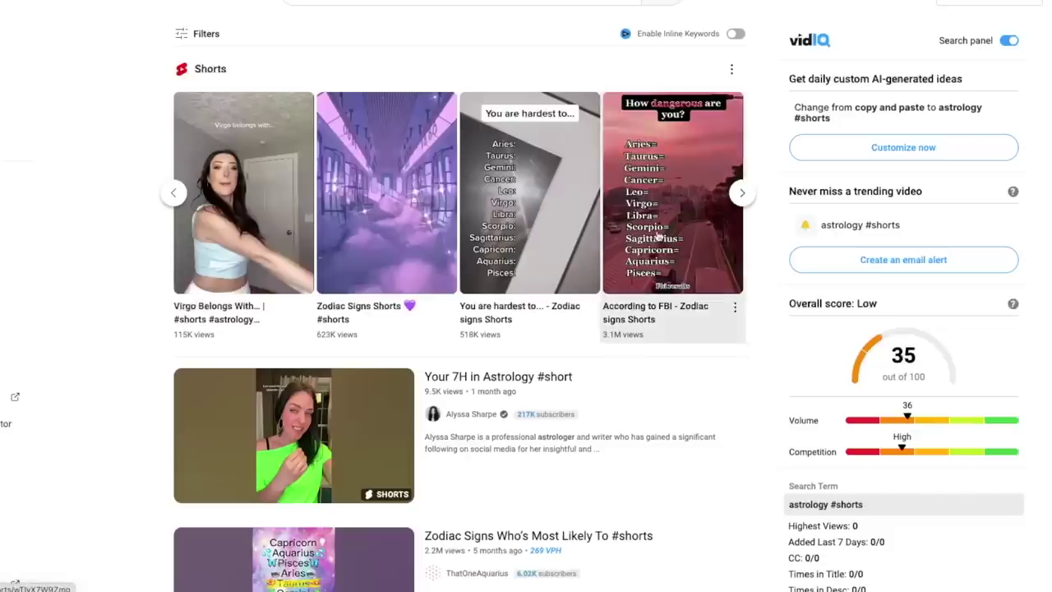
click(637, 238)
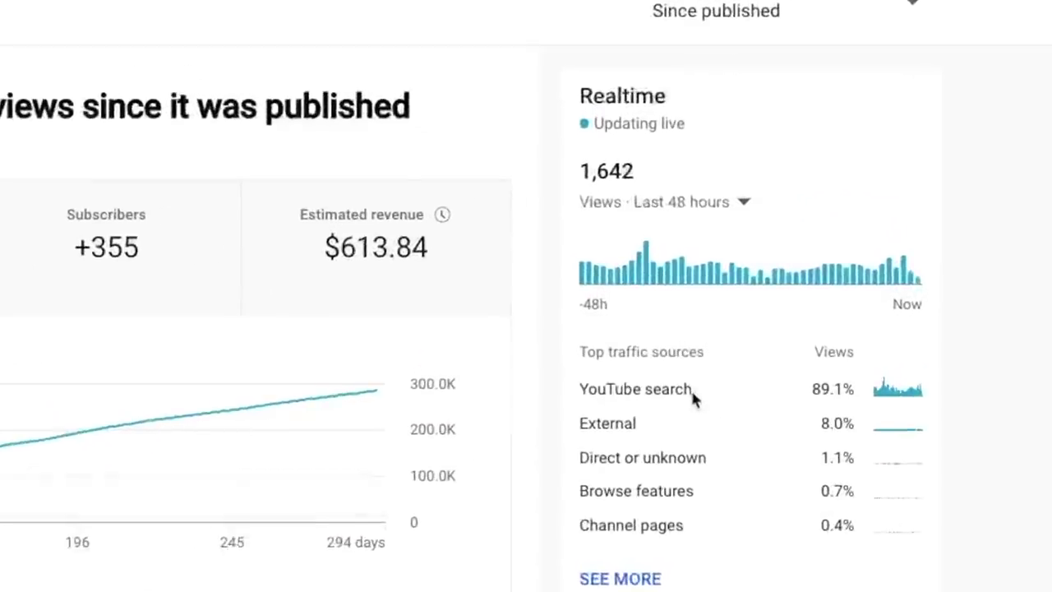
Highlight YouTube search as the top traffic source, then scroll the Astroscope channel's Shorts.
drag(698, 389, 583, 384)
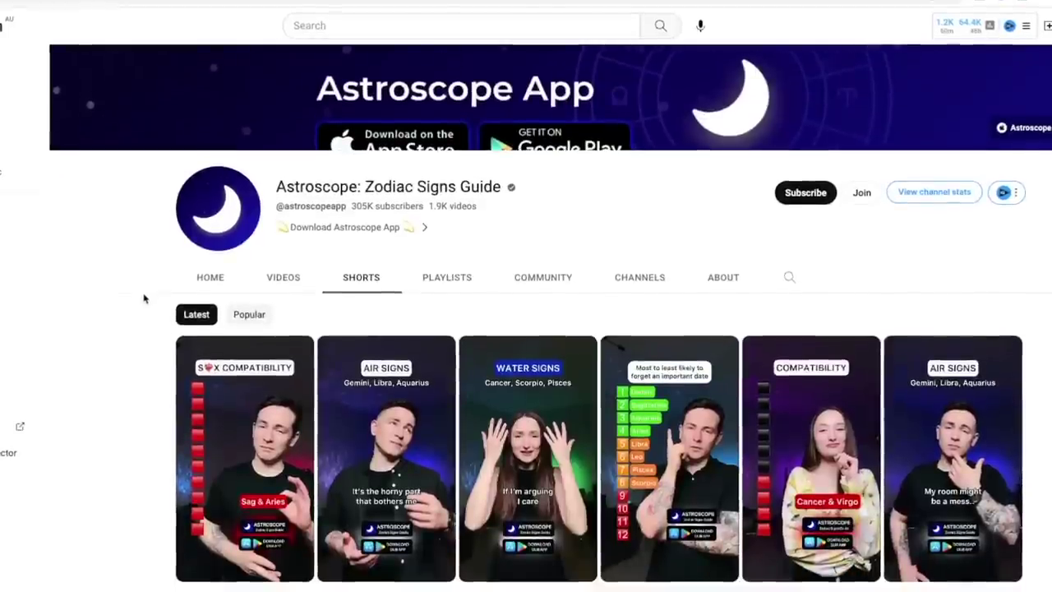
scroll(142, 305, down, 1)
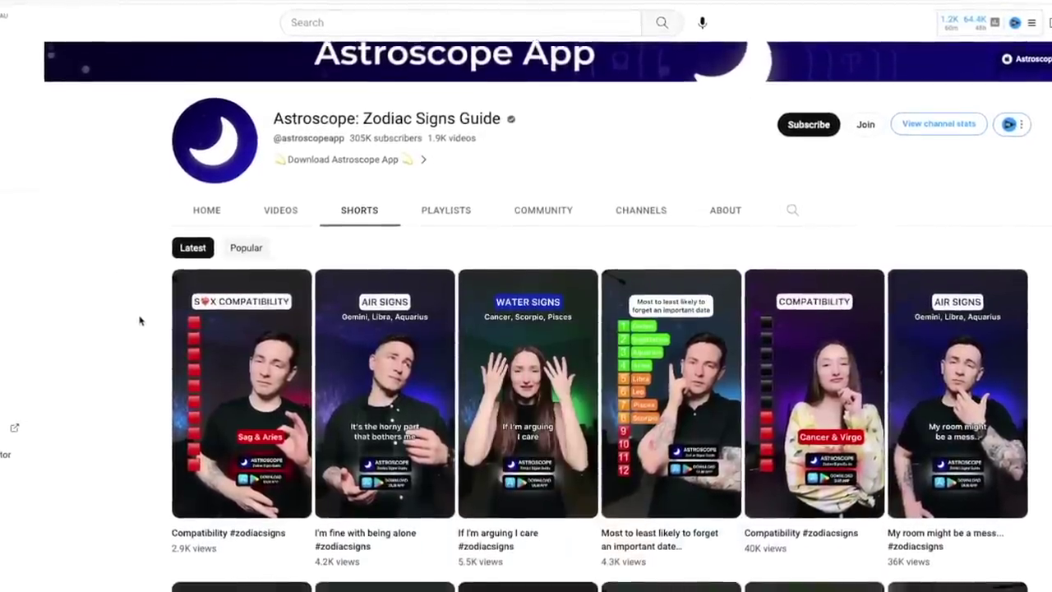
scroll(138, 322, down, 1)
scroll(137, 346, down, 1)
scroll(123, 452, down, 1)
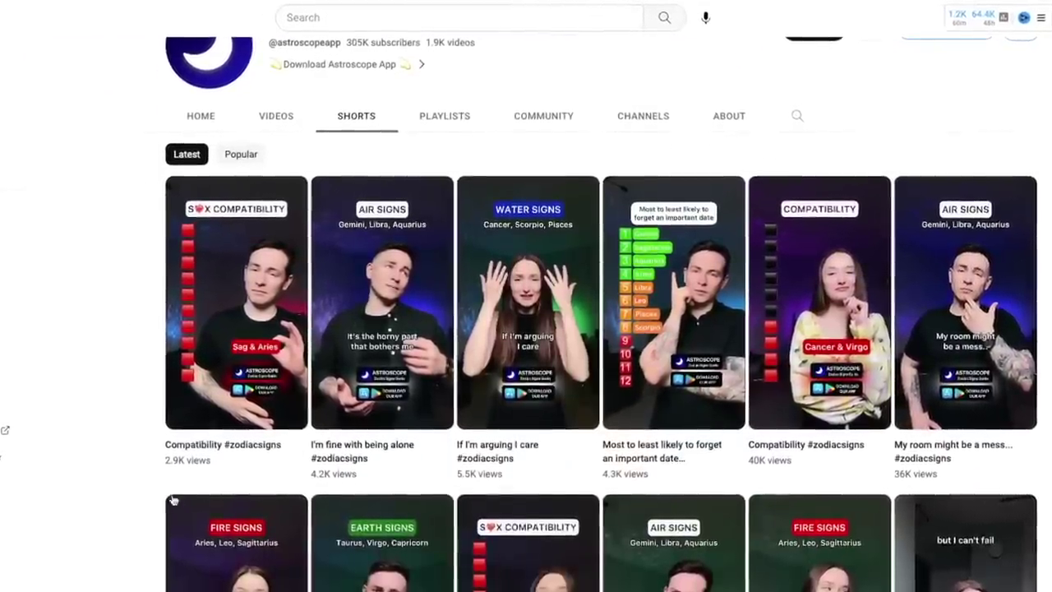
scroll(156, 493, down, 1)
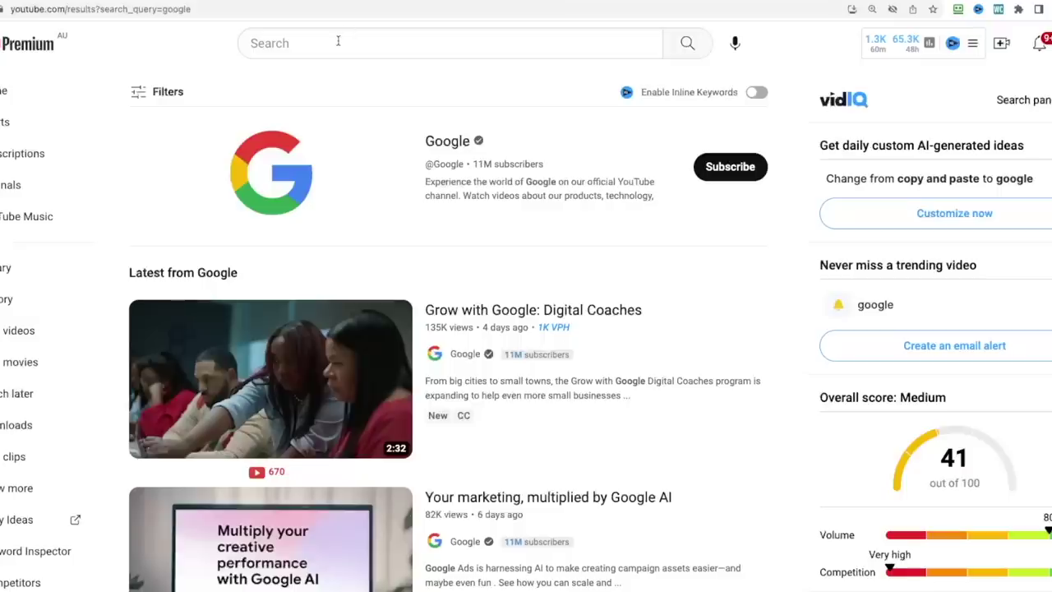
Enter 'best zodiac sig' in the YouTube search box to see autocomplete suggestions.
click(317, 37)
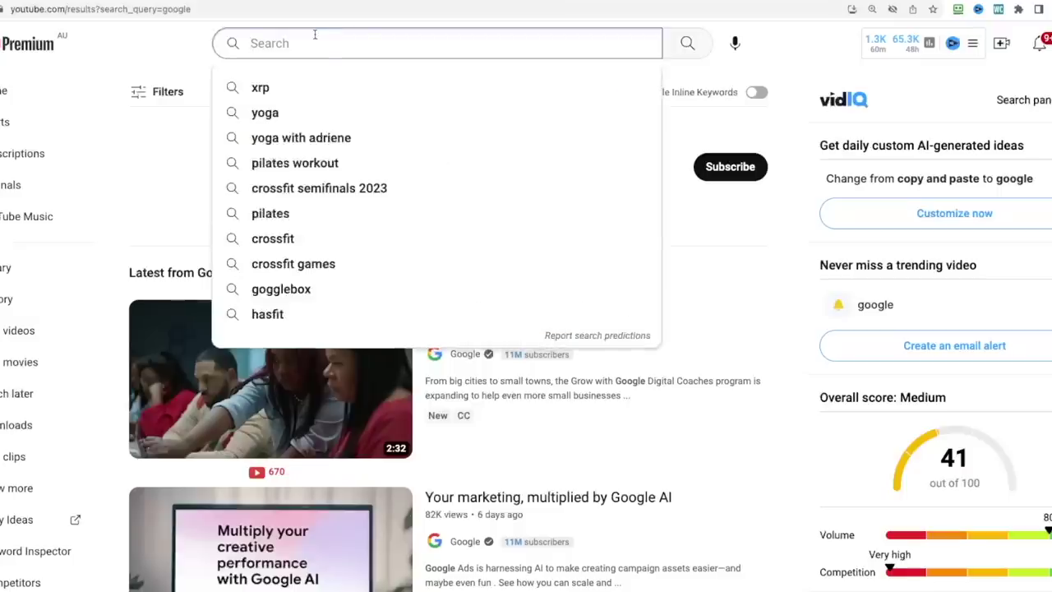
text(best )
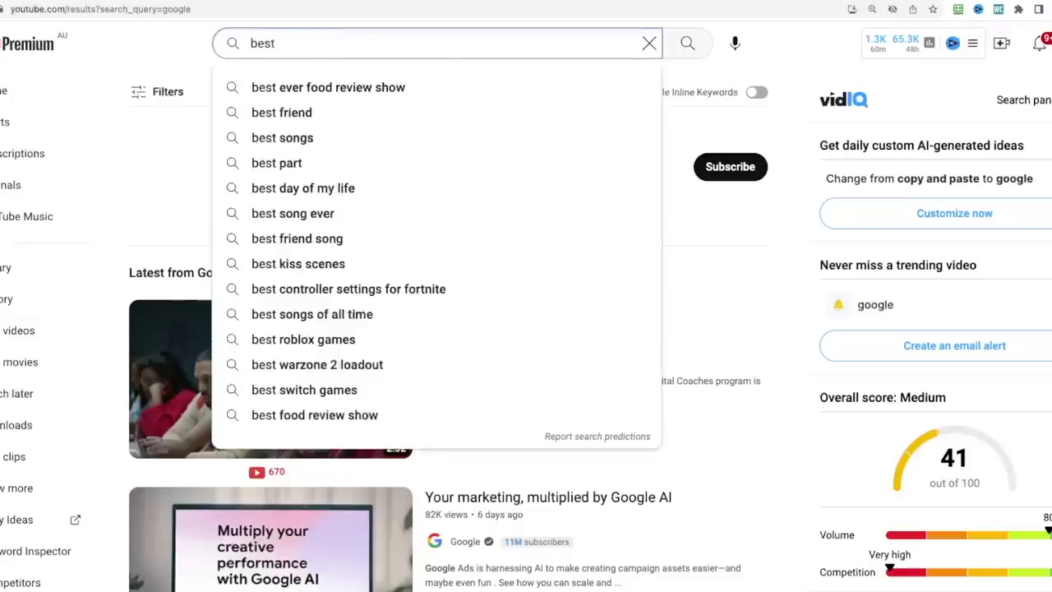
text(zo)
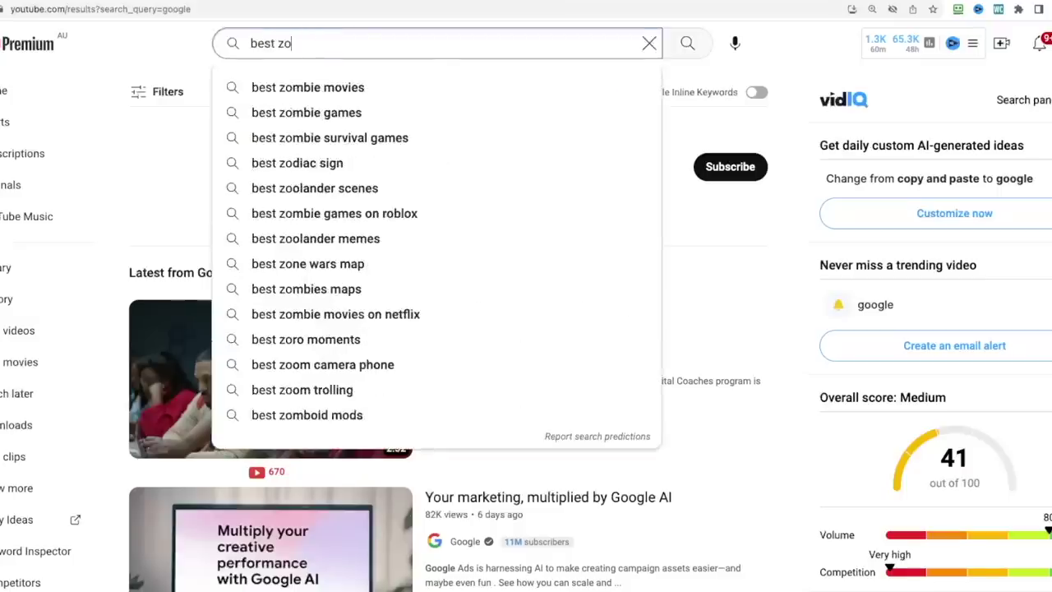
text(diac sig)
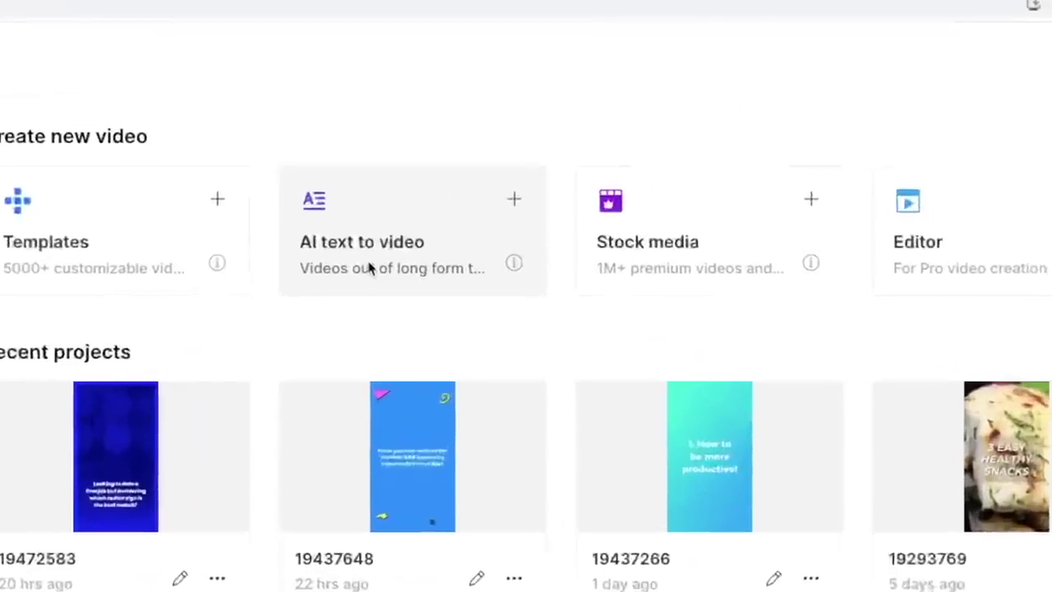
Start an AI text-to-video project from the Interesting Art Facts template in portrait 9:16.
click(438, 272)
drag(1049, 123, 1047, 493)
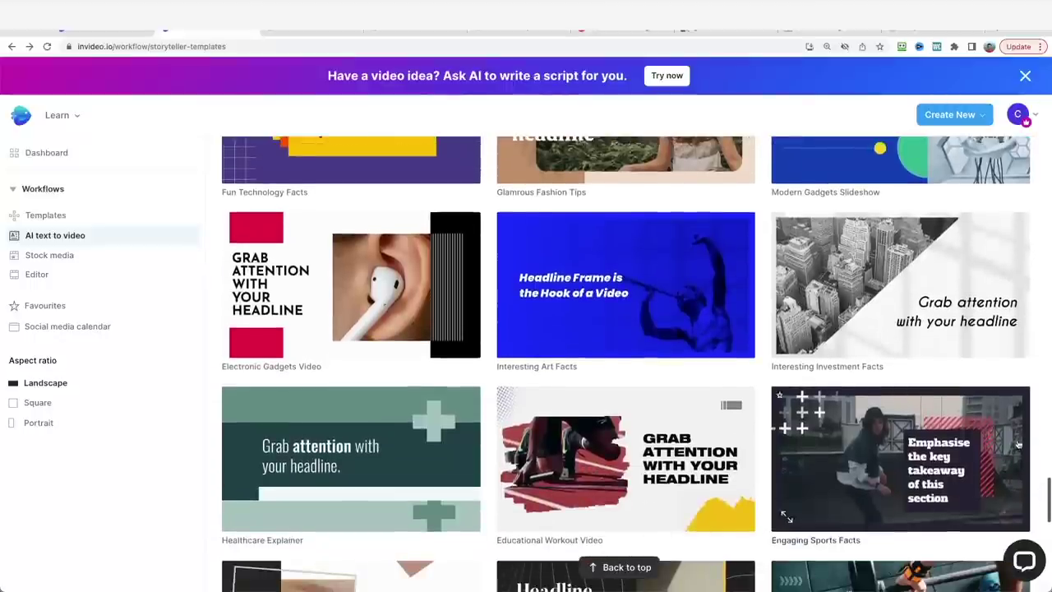
mouse_move(625, 284)
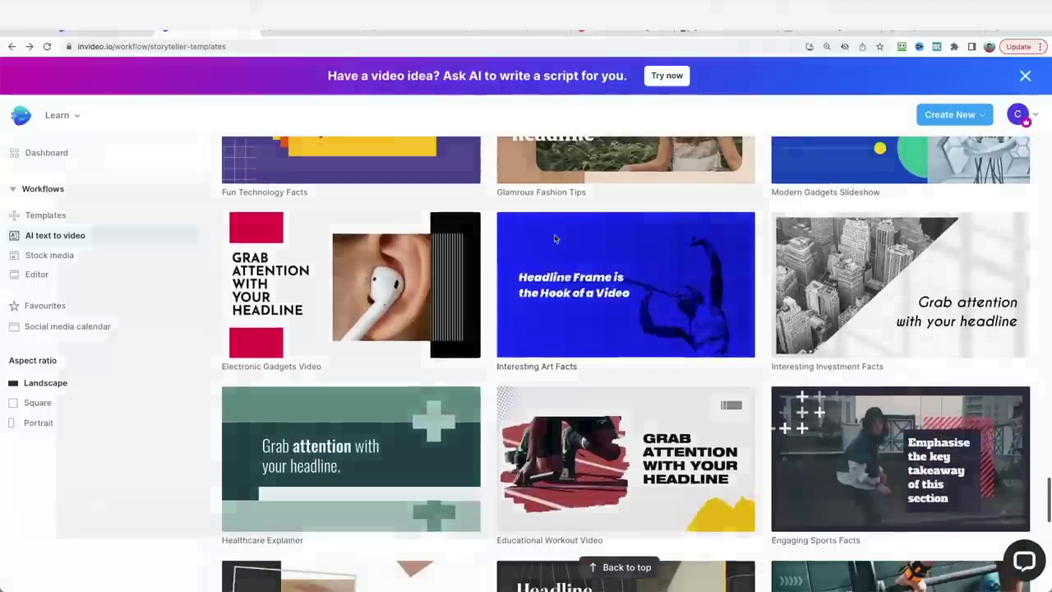
click(555, 239)
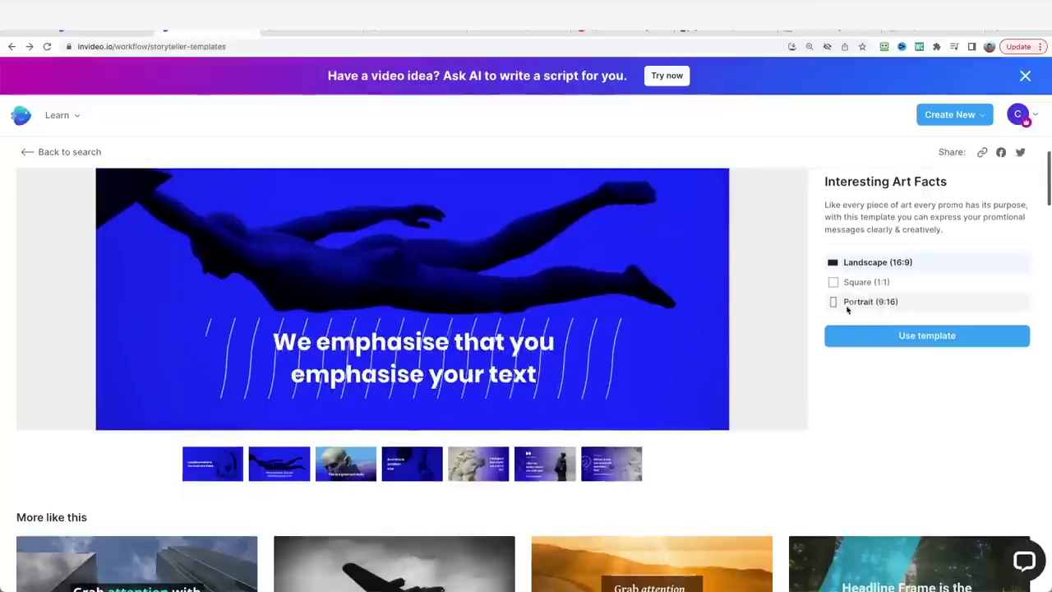
click(847, 304)
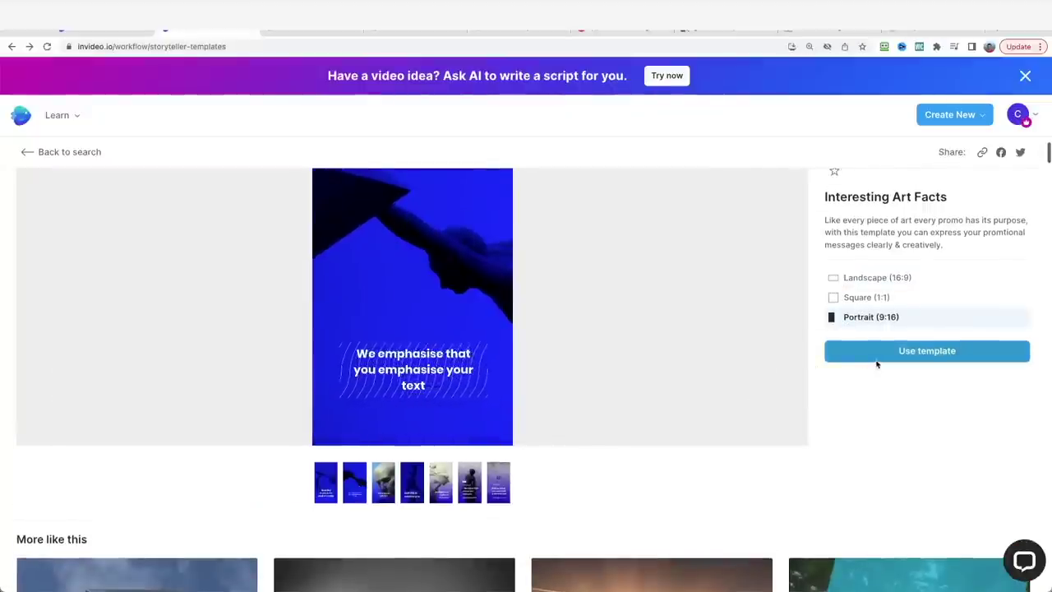
click(877, 356)
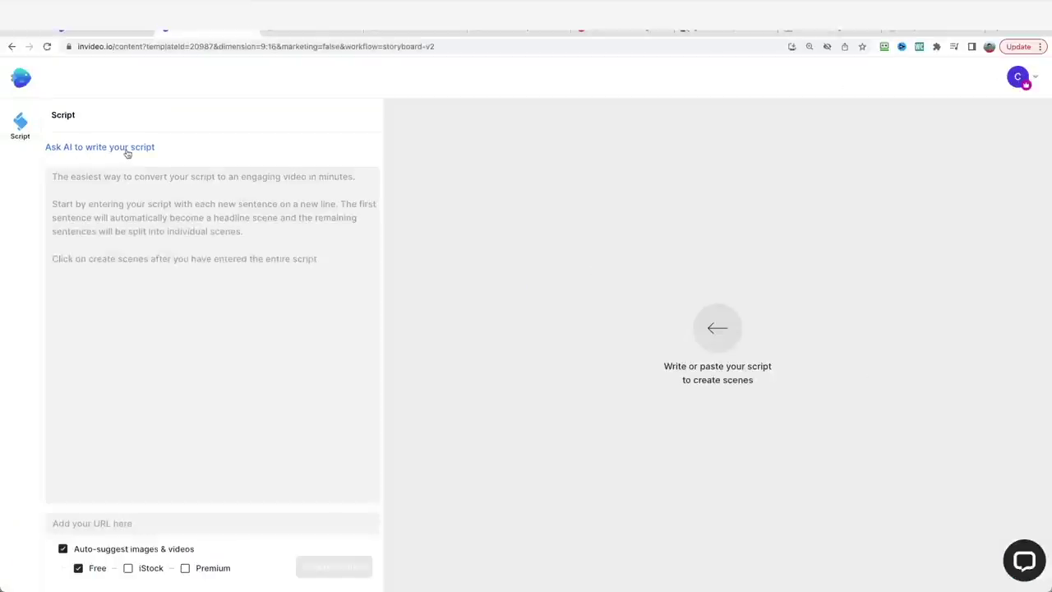
Have AI generate a script from the pasted prompt about the best sign to date a Scorpio.
click(127, 148)
click(118, 186)
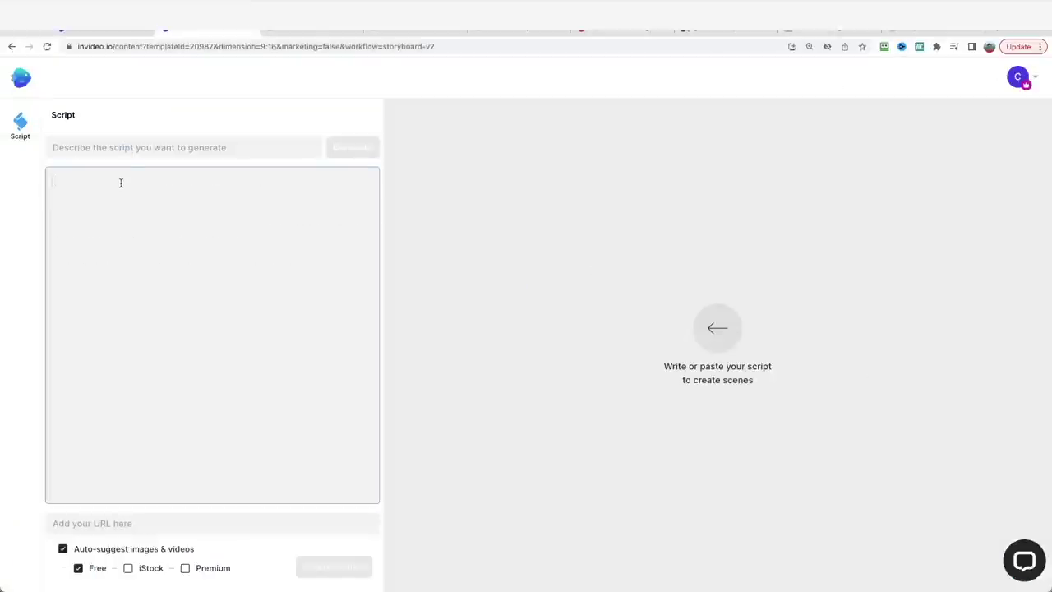
click(129, 153)
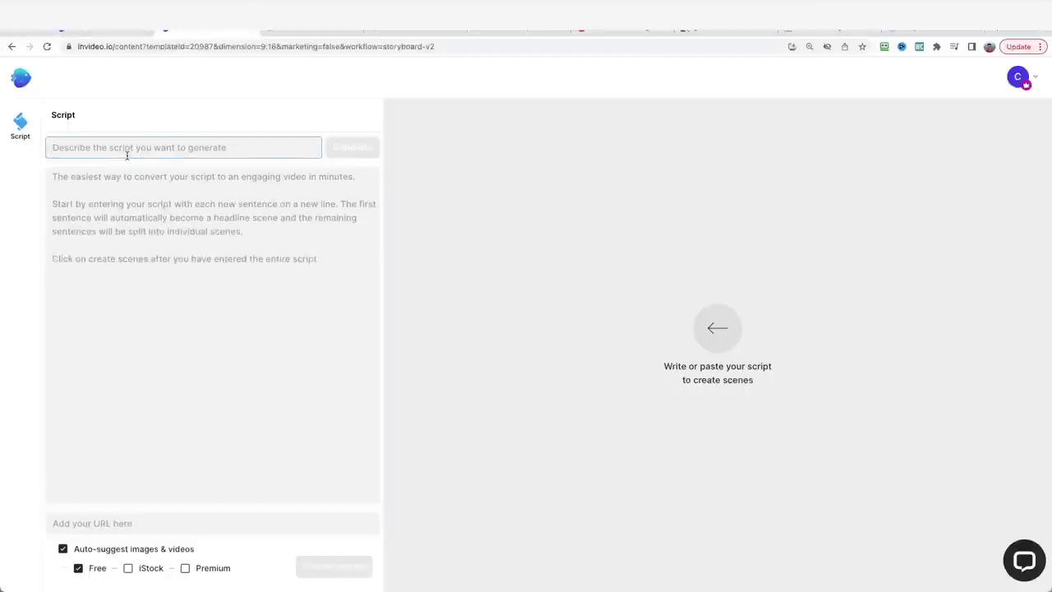
key(ctrl+v)
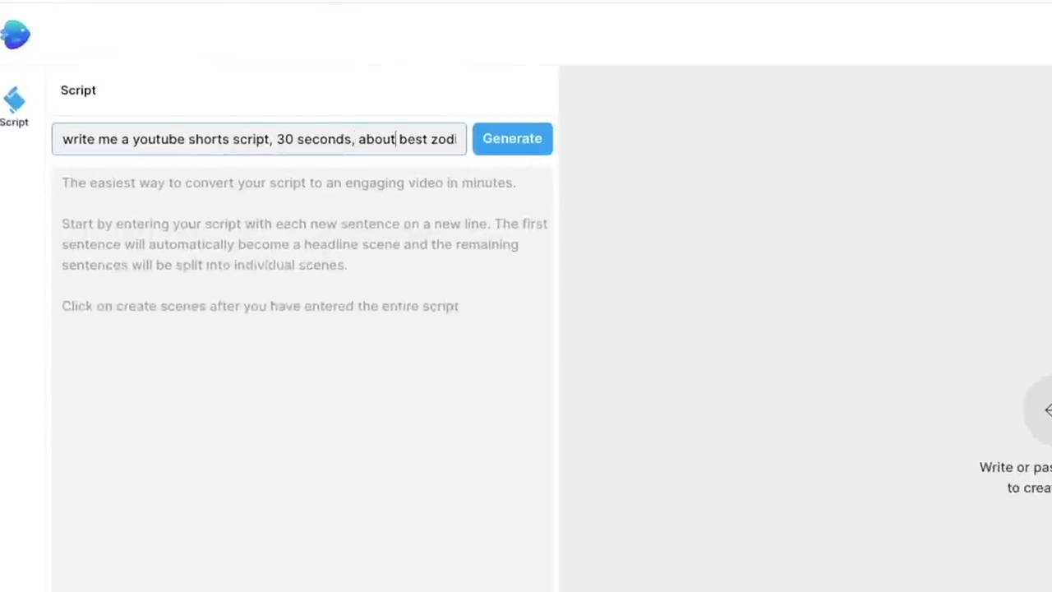
key(Right)
key(Right)
key(Right)
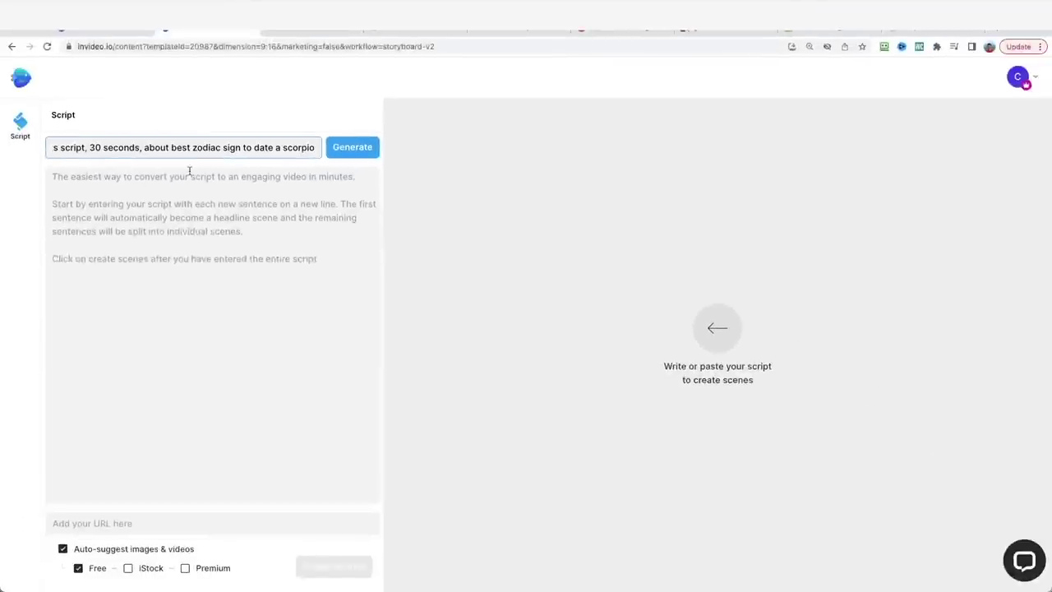
click(350, 151)
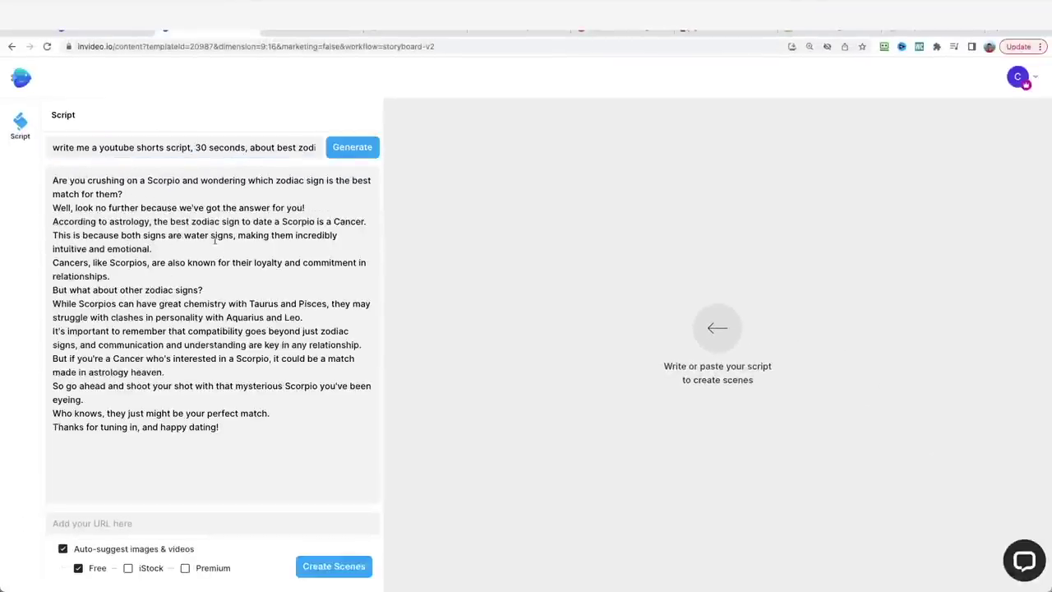
Edit the script's first sentence and turn the script into storyboard scenes.
drag(156, 191, 31, 175)
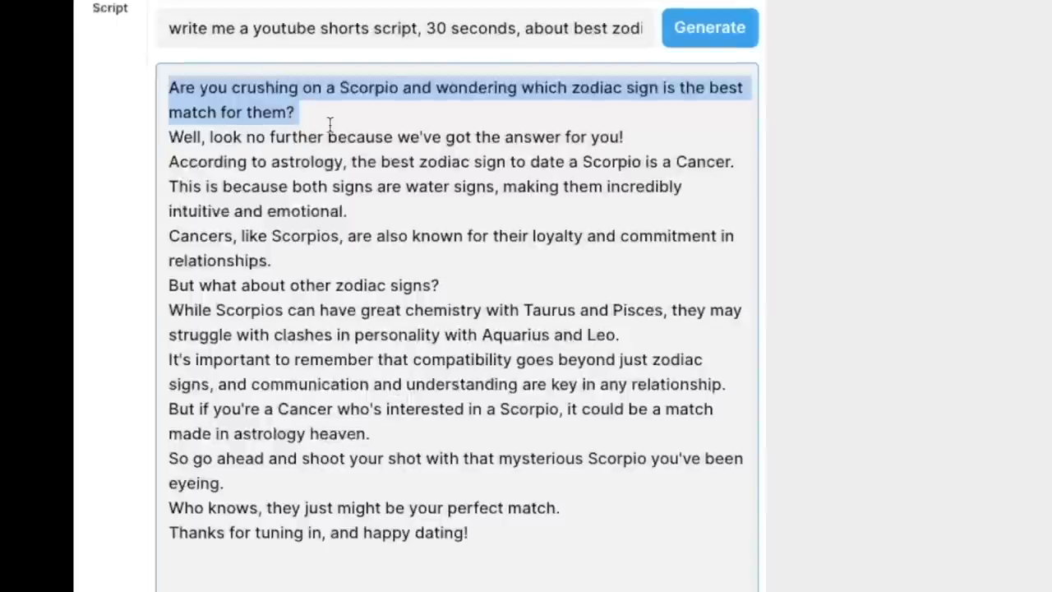
click(330, 123)
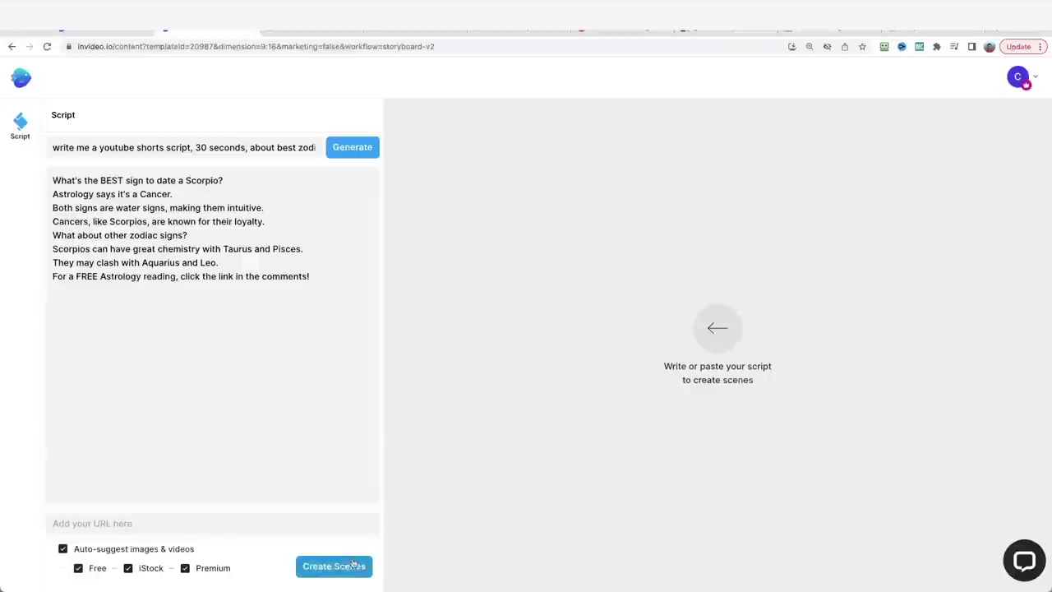
click(350, 566)
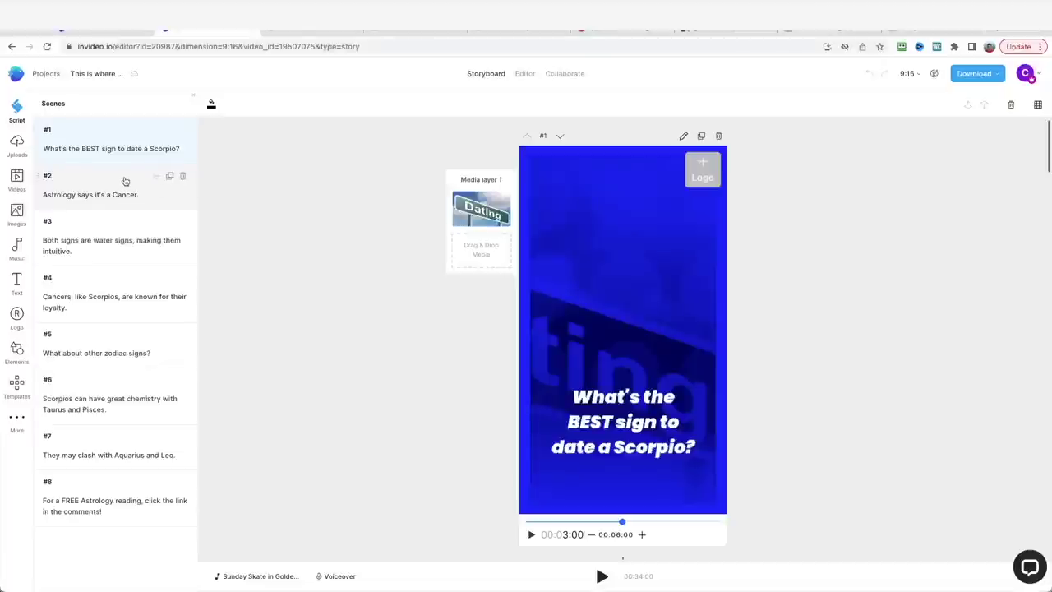
click(125, 181)
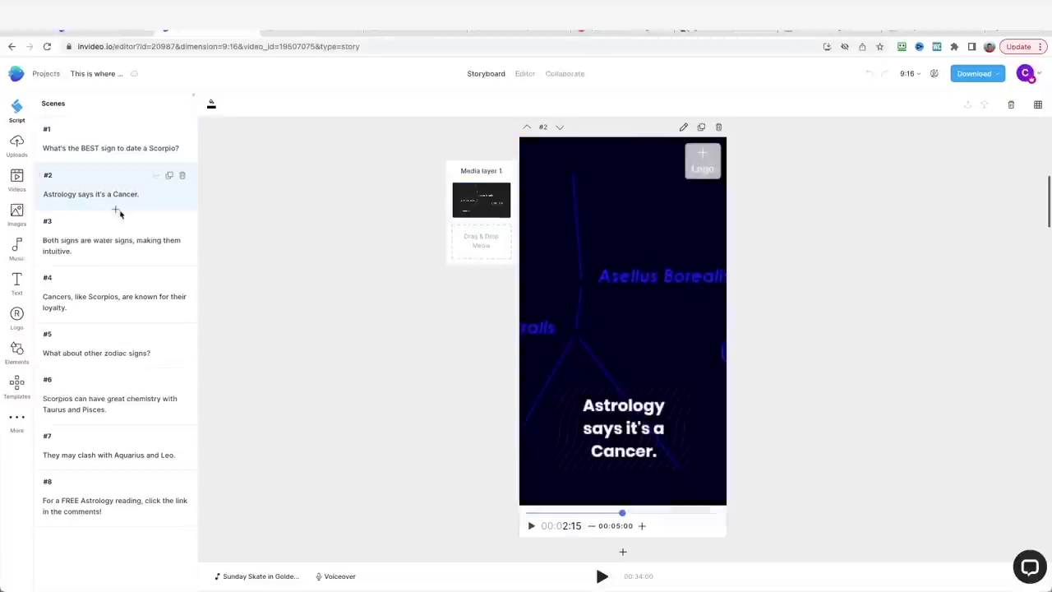
click(94, 226)
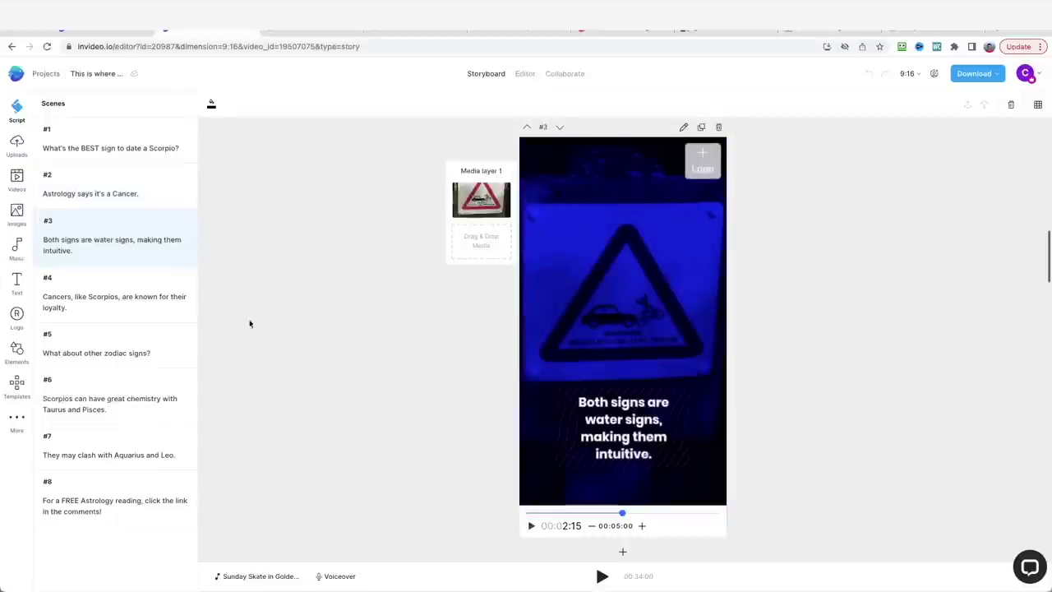
click(93, 136)
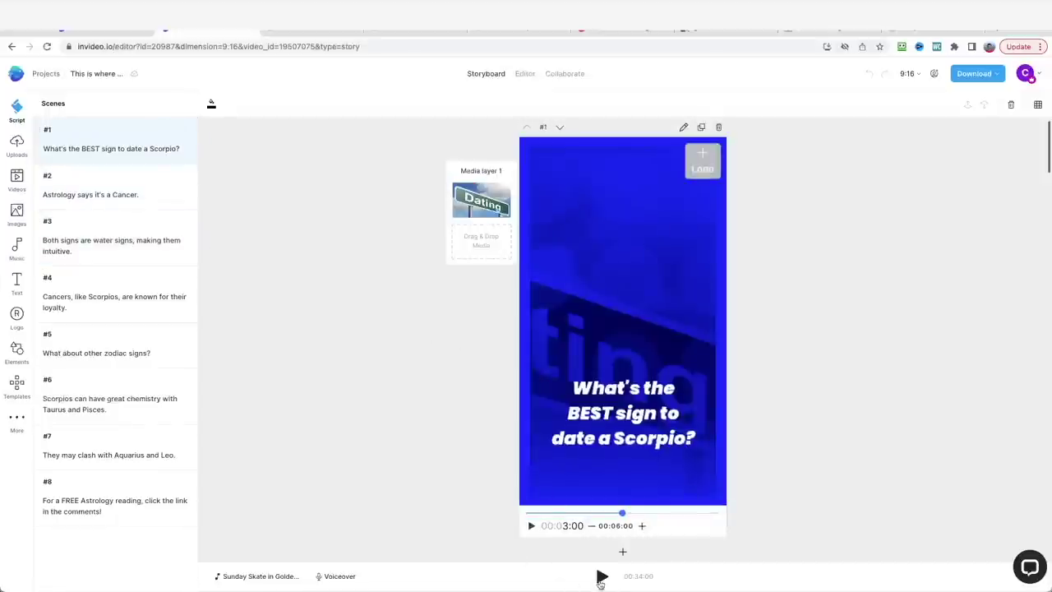
click(602, 577)
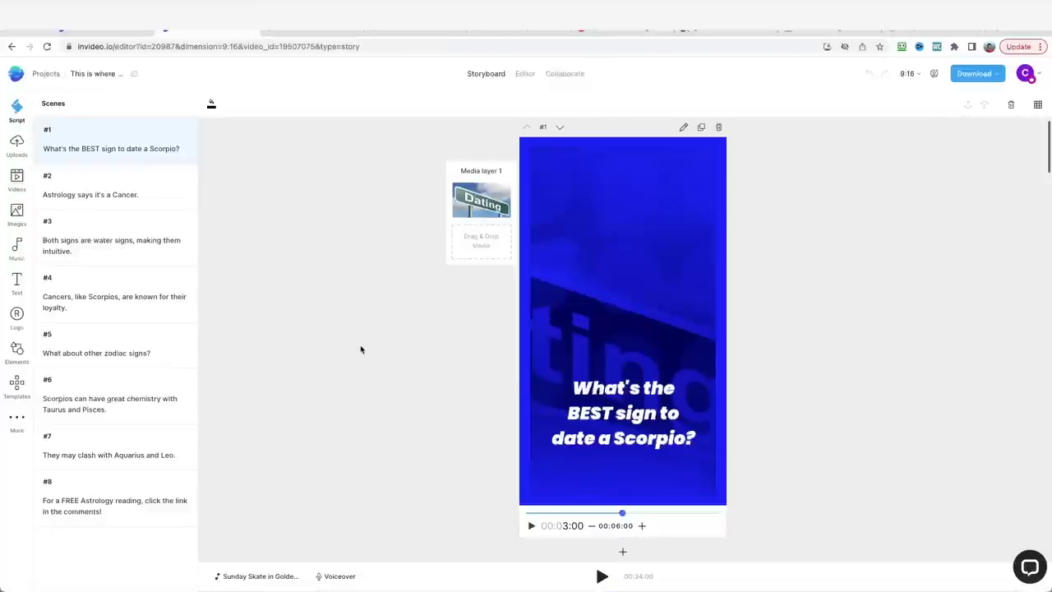
In the Editor, choose automated text-to-speech with Realistic (New) voice type and US English.
click(525, 74)
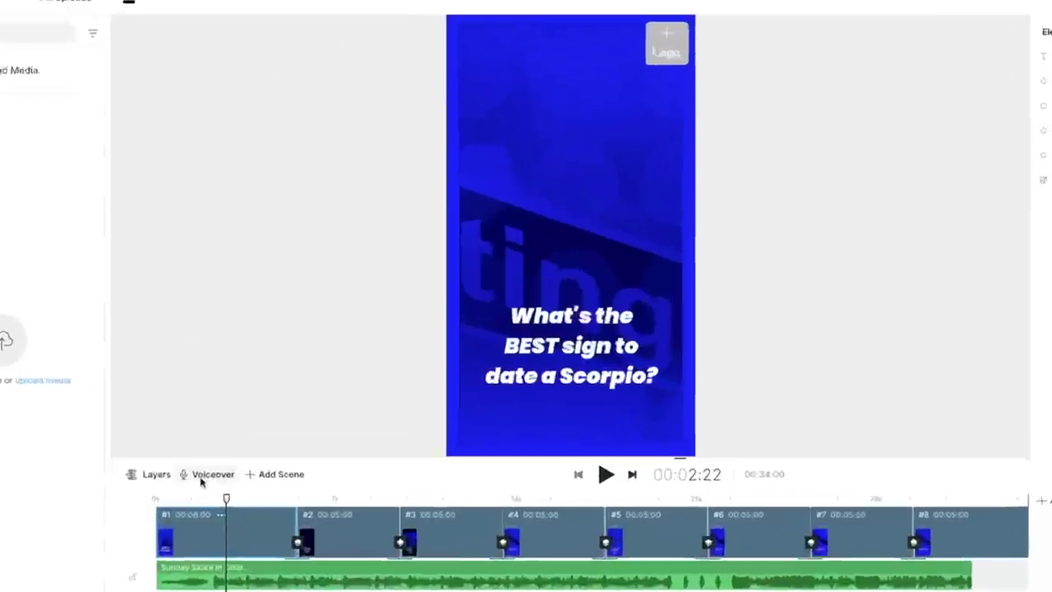
click(272, 463)
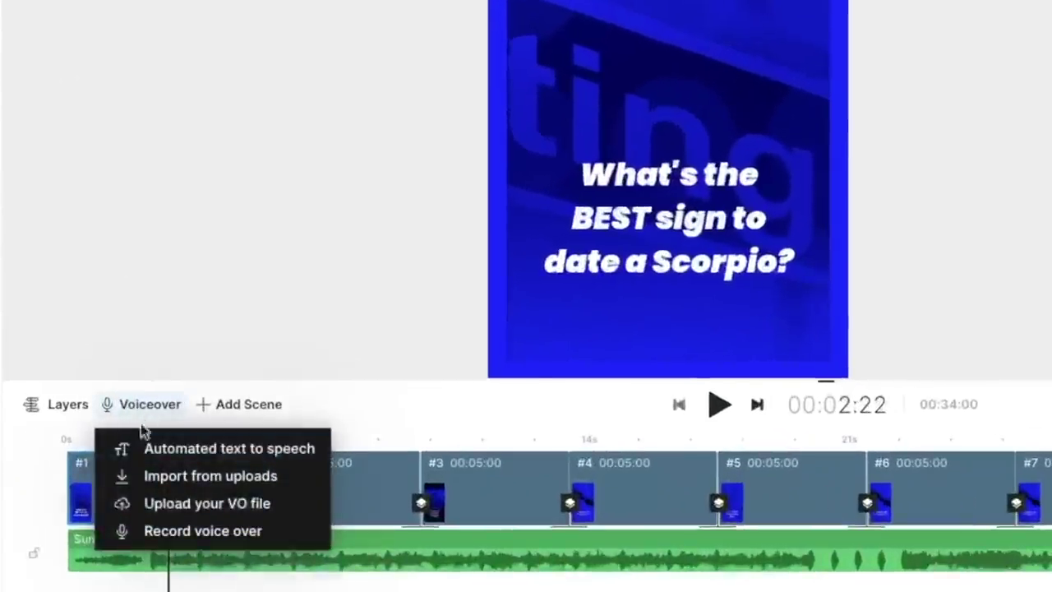
click(240, 459)
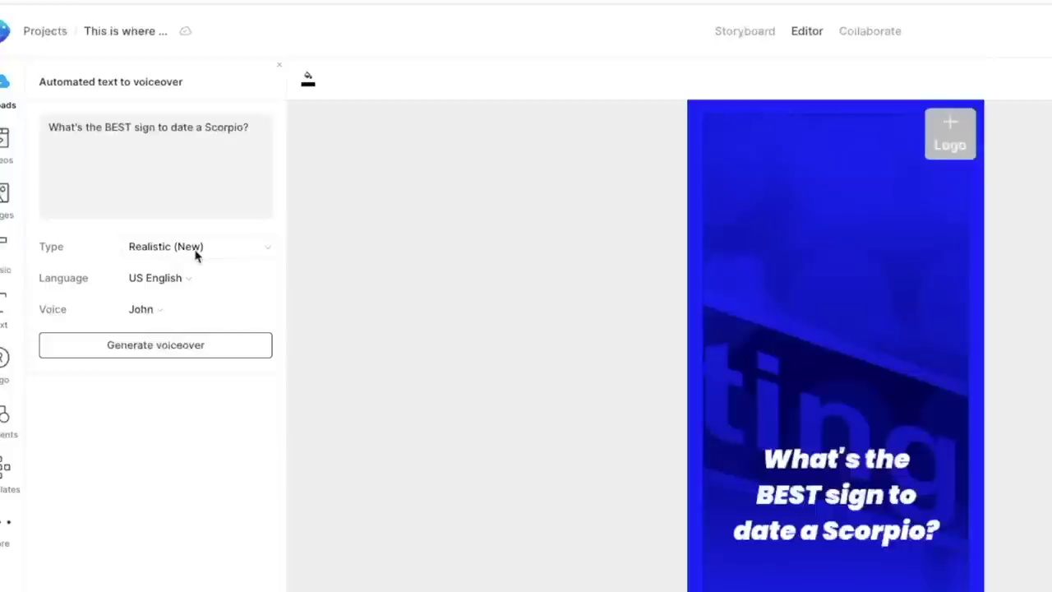
click(197, 256)
click(202, 307)
click(133, 283)
click(181, 298)
Pick the Brooklyn voice, generate the voiceover, and add it to all scenes.
click(169, 315)
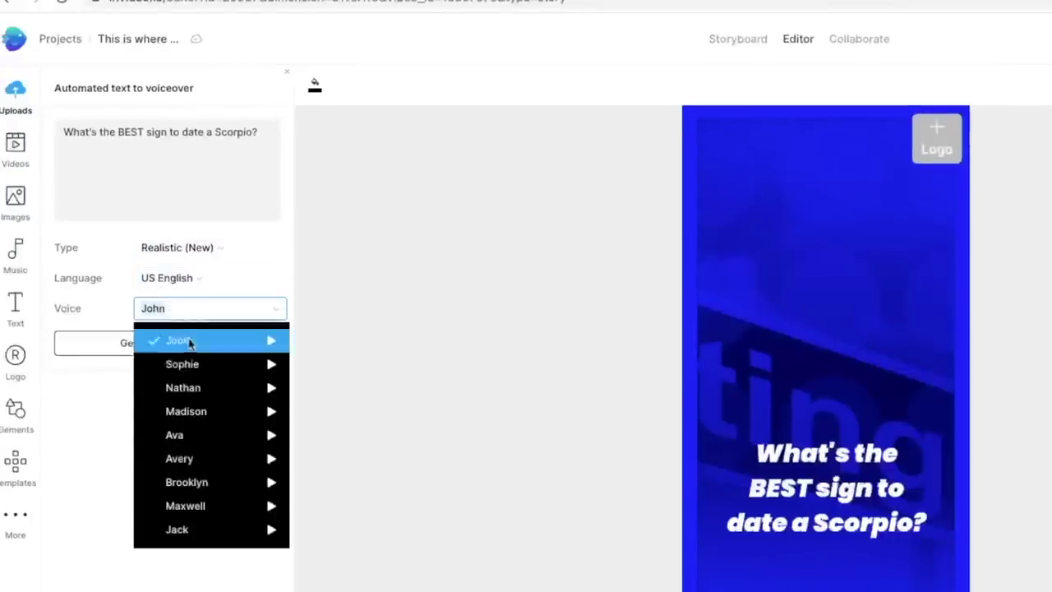
click(218, 482)
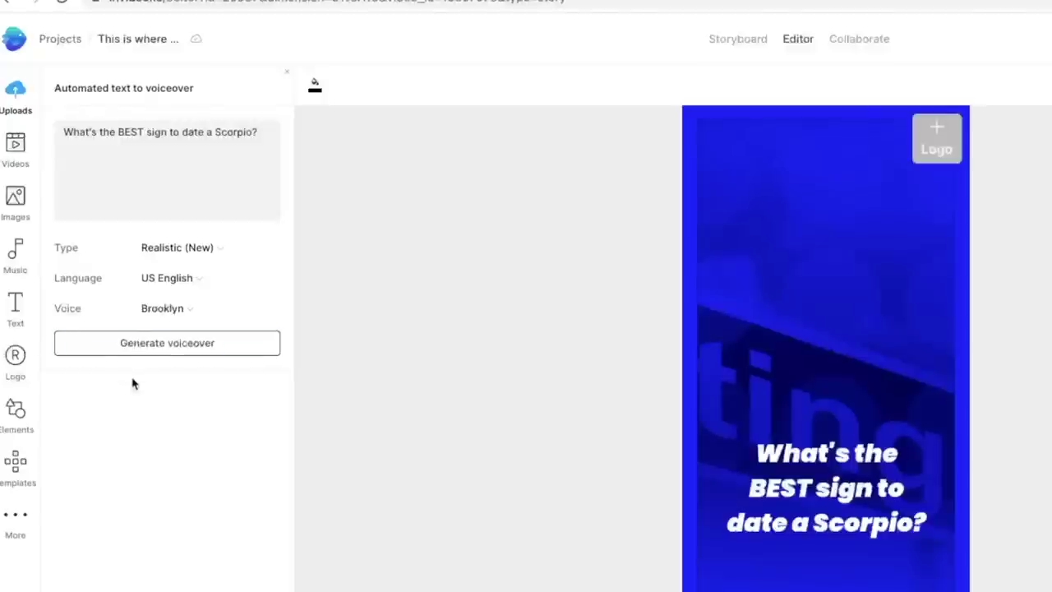
click(145, 347)
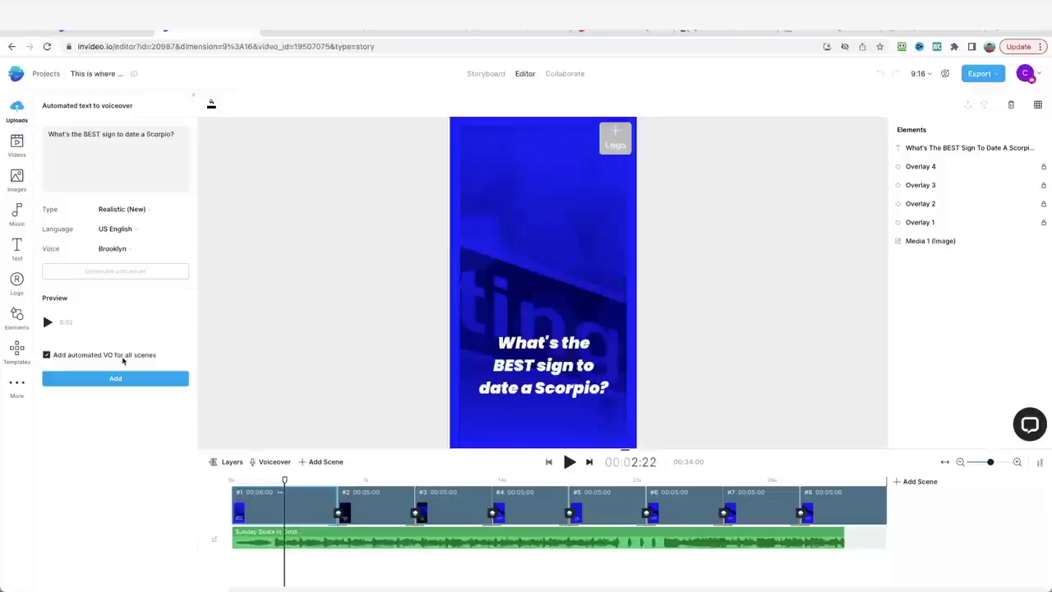
click(113, 382)
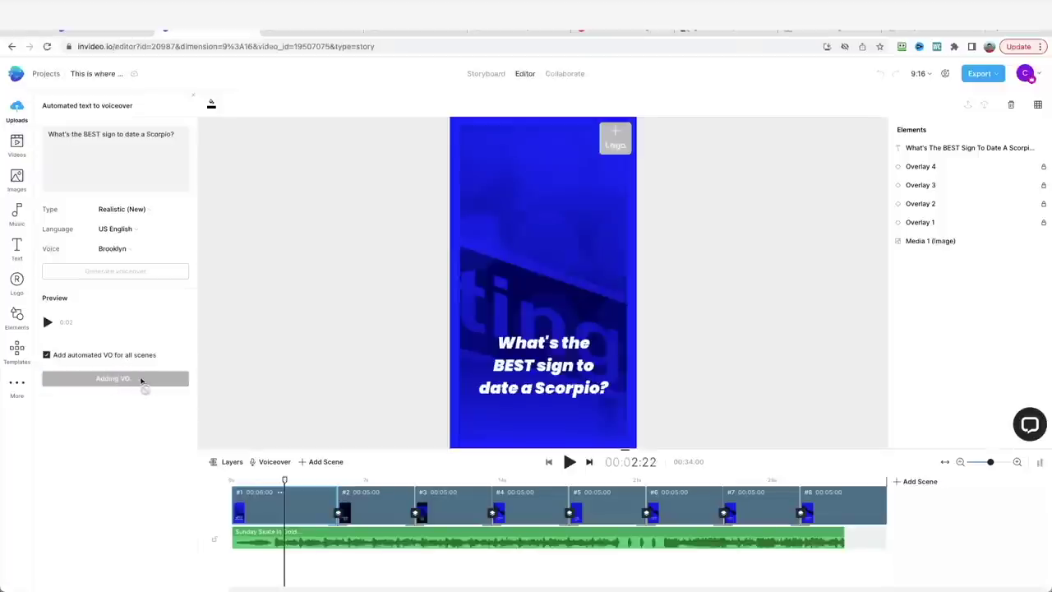
click(17, 215)
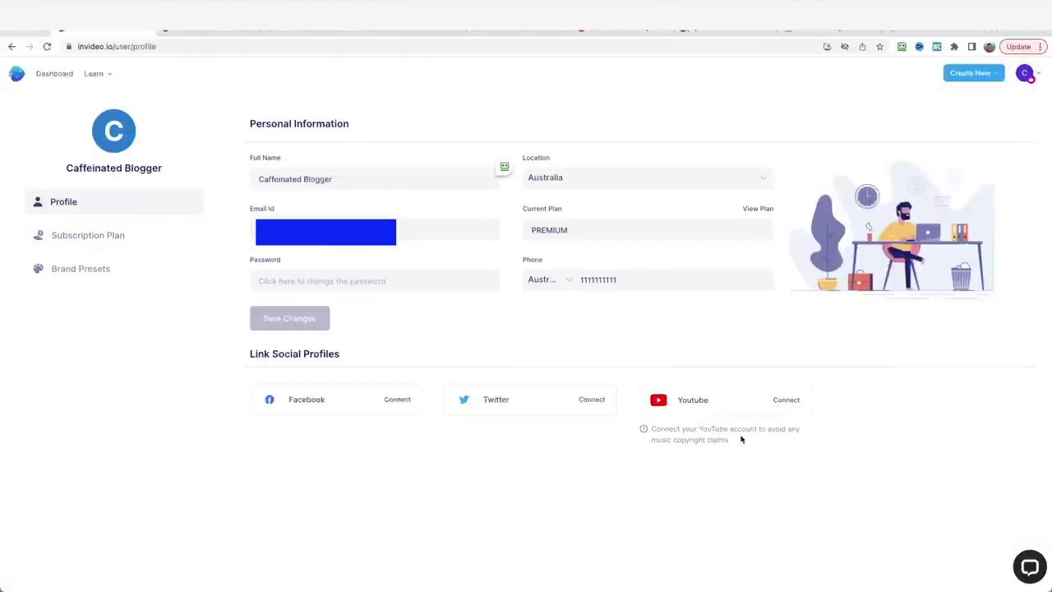
Turn the background music track's volume down to about -24.6 dB.
drag(740, 439, 653, 430)
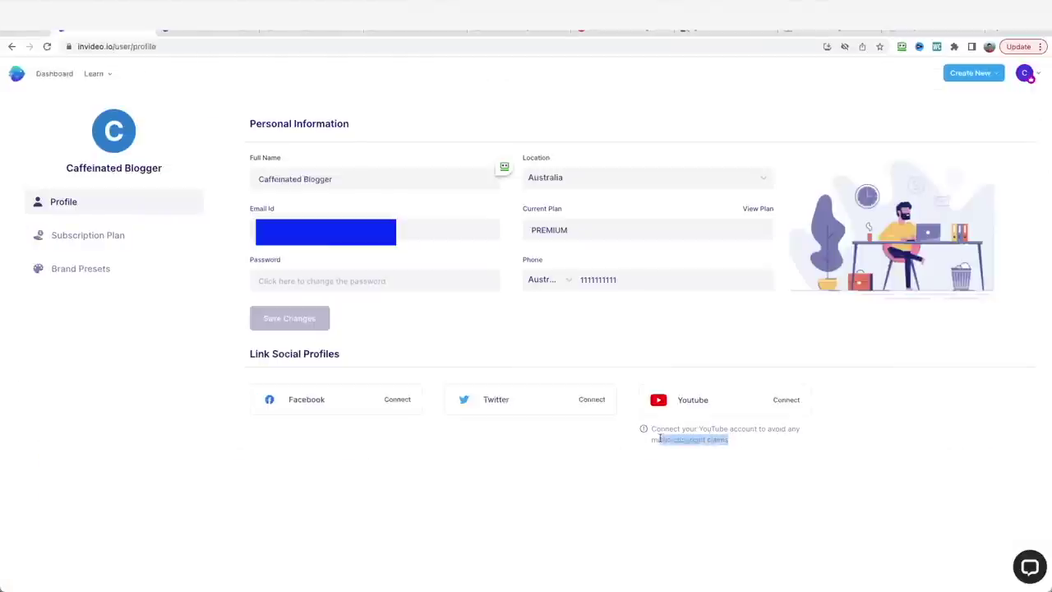
click(663, 450)
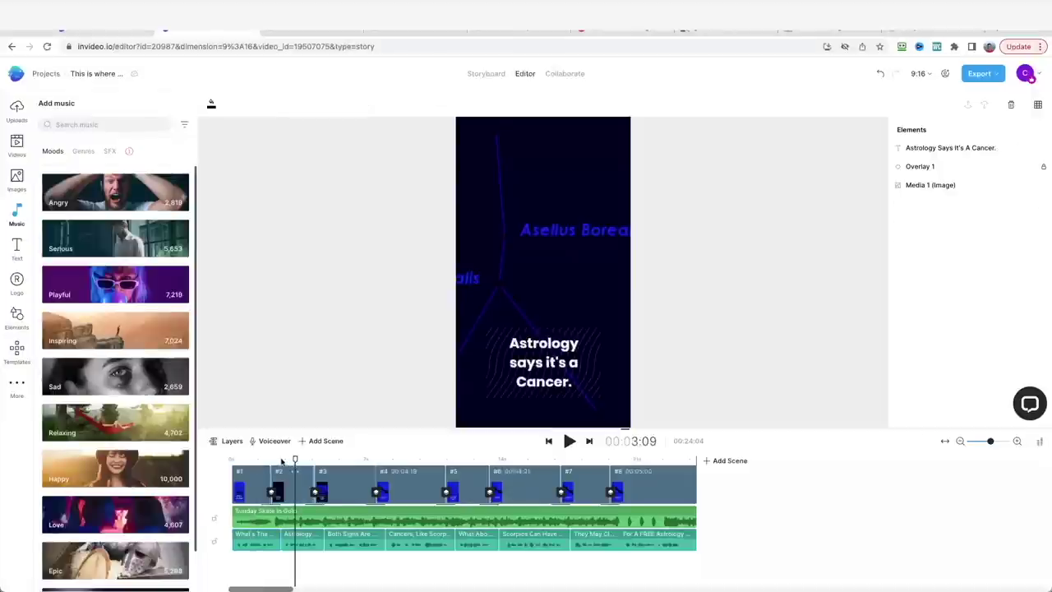
drag(270, 459, 241, 460)
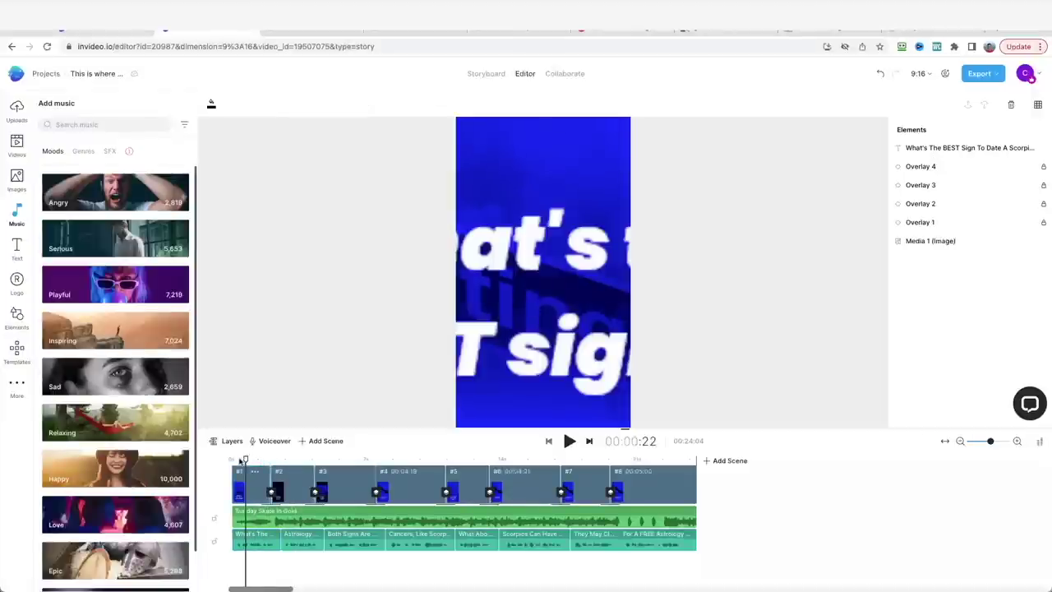
right_click(256, 516)
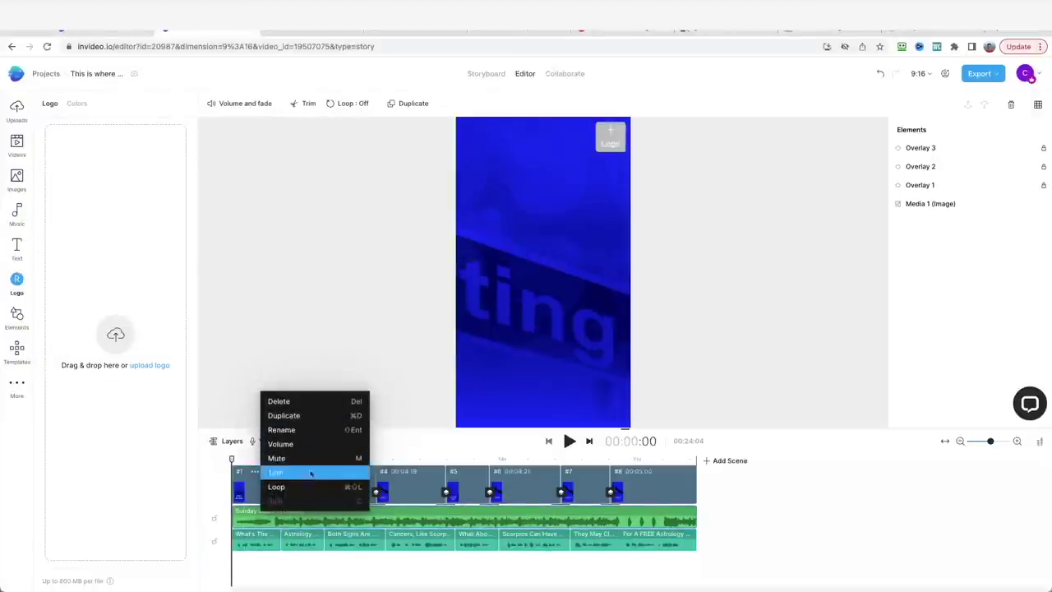
click(311, 444)
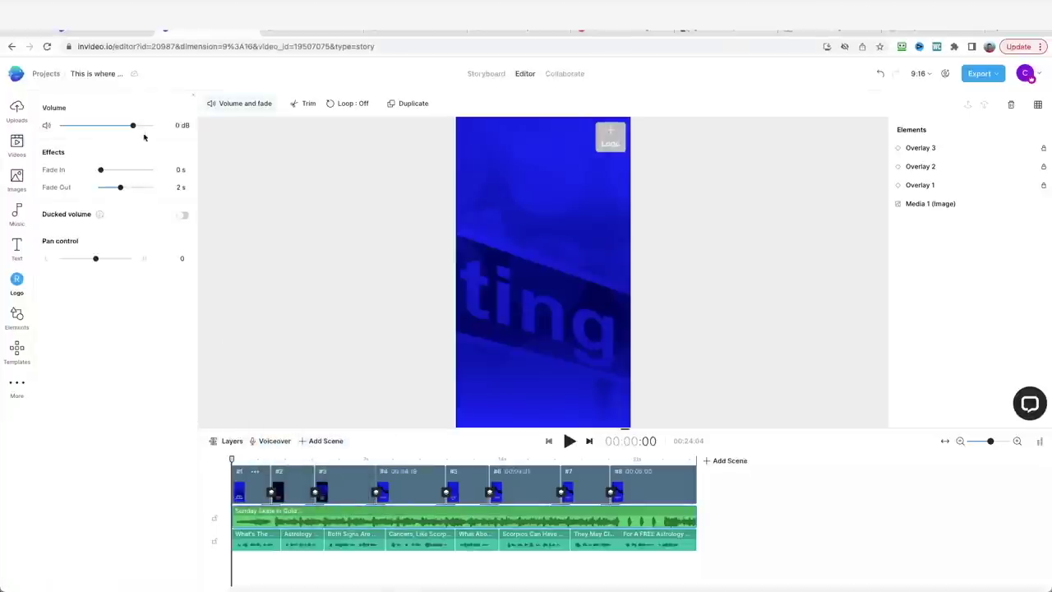
drag(132, 125, 105, 127)
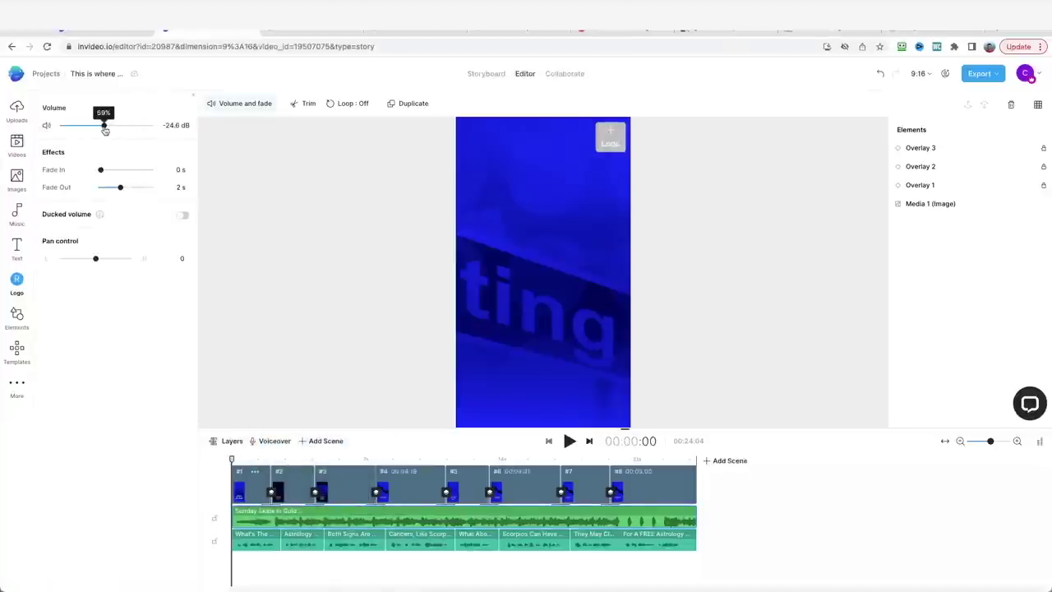
Play the preview to check the music level, then return the playhead to the start.
click(568, 442)
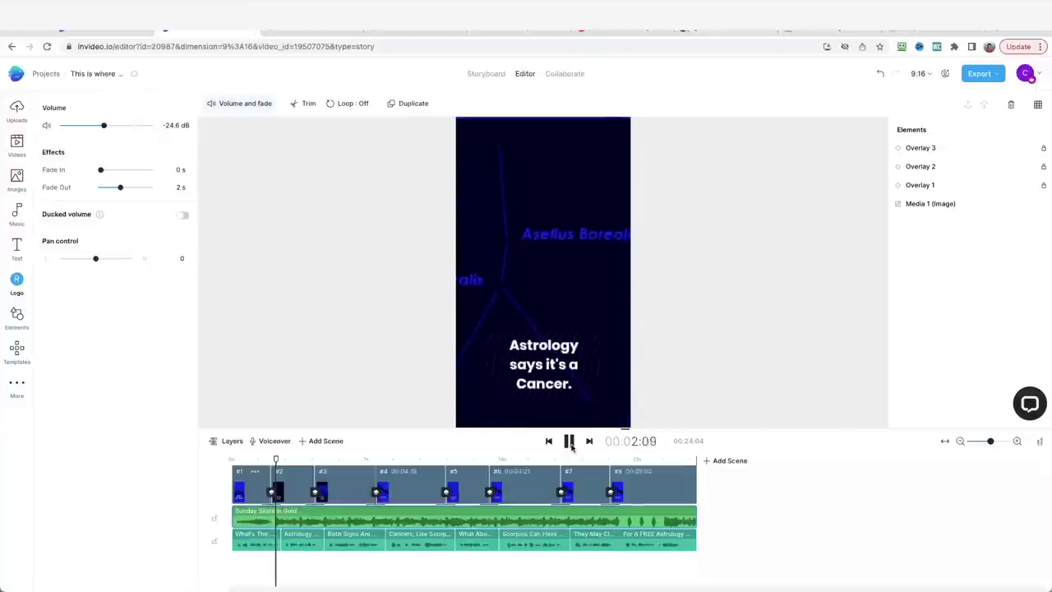
click(569, 441)
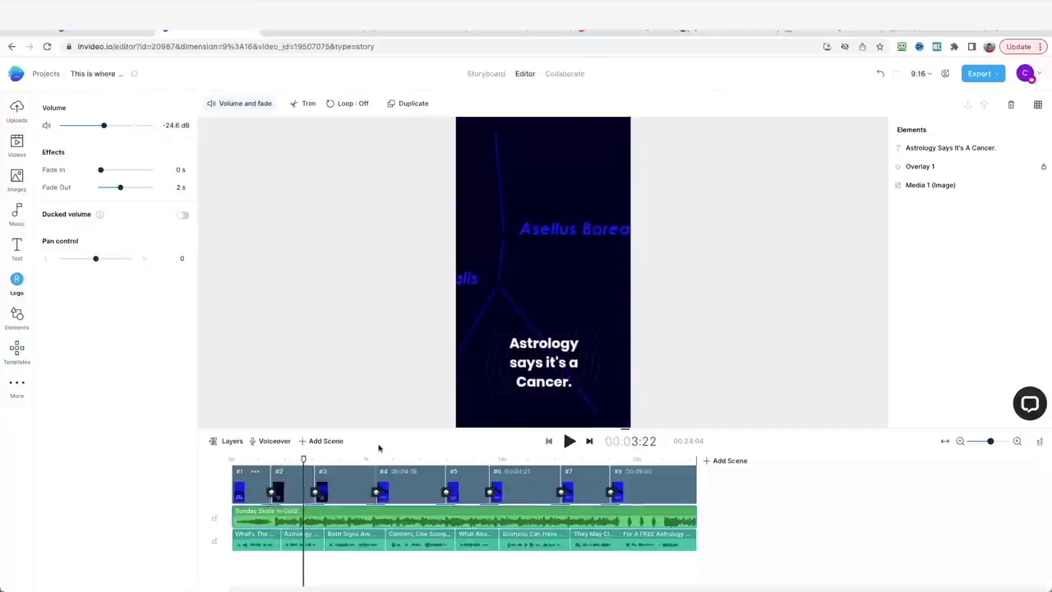
mouse_move(303, 461)
mouse_down()
mouse_move(244, 460)
mouse_move(257, 460)
mouse_up()
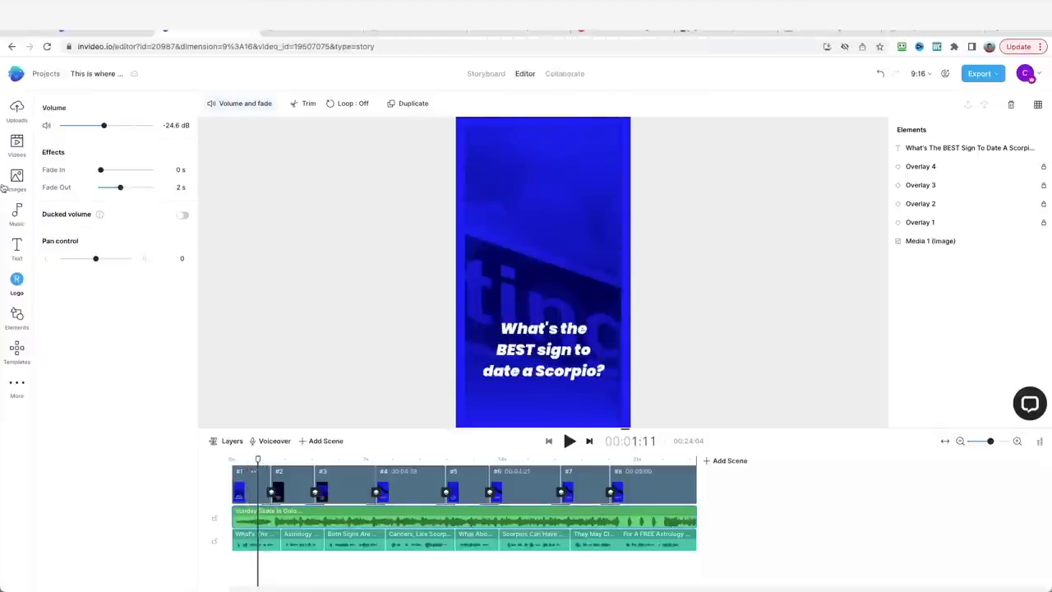
Replace the first scene's background with a 'couple in love' stock video clip.
click(16, 156)
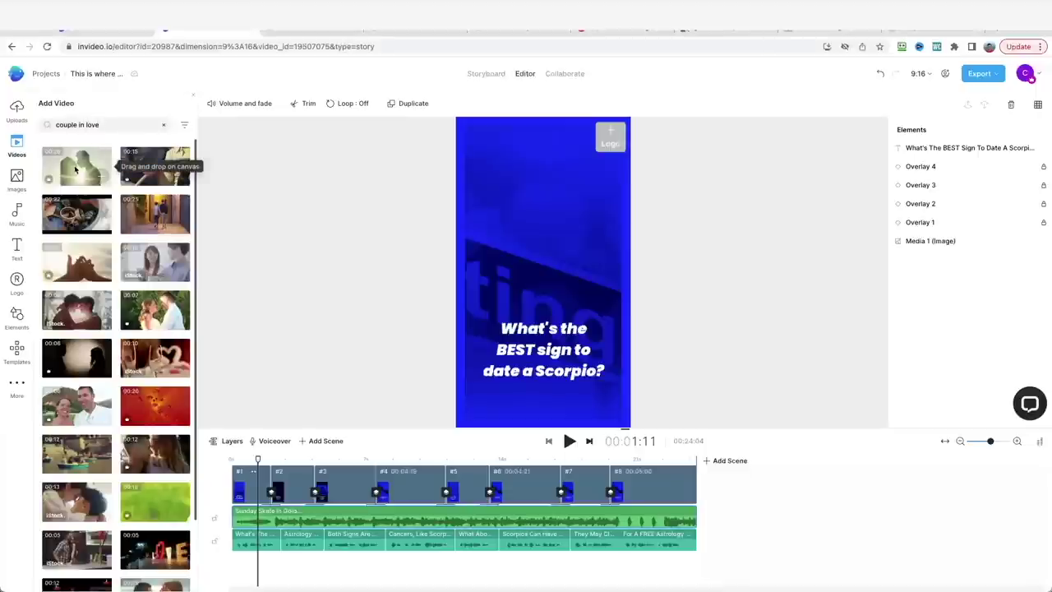
drag(69, 170, 497, 219)
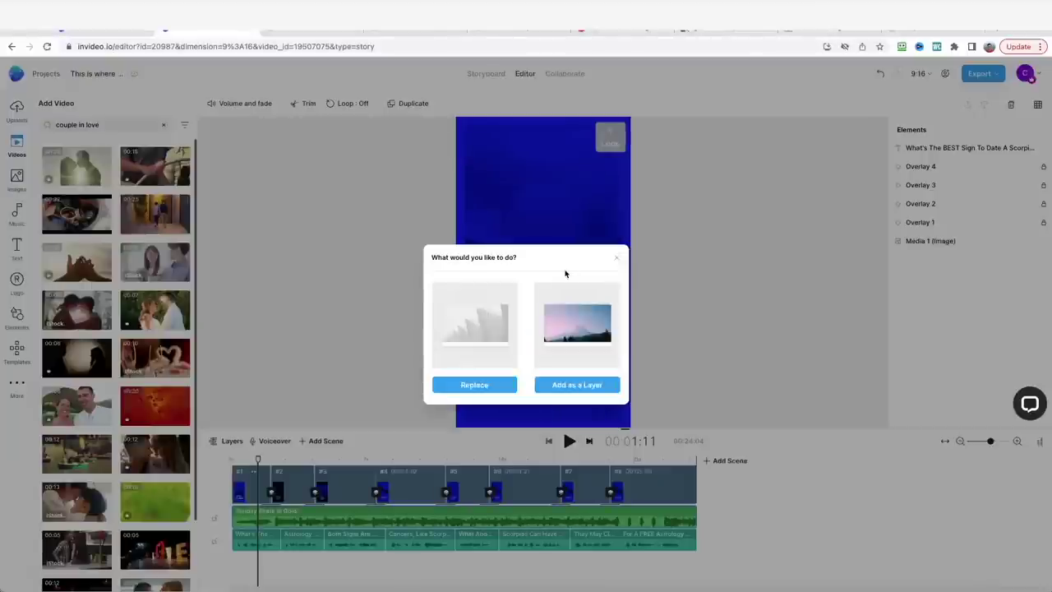
click(482, 388)
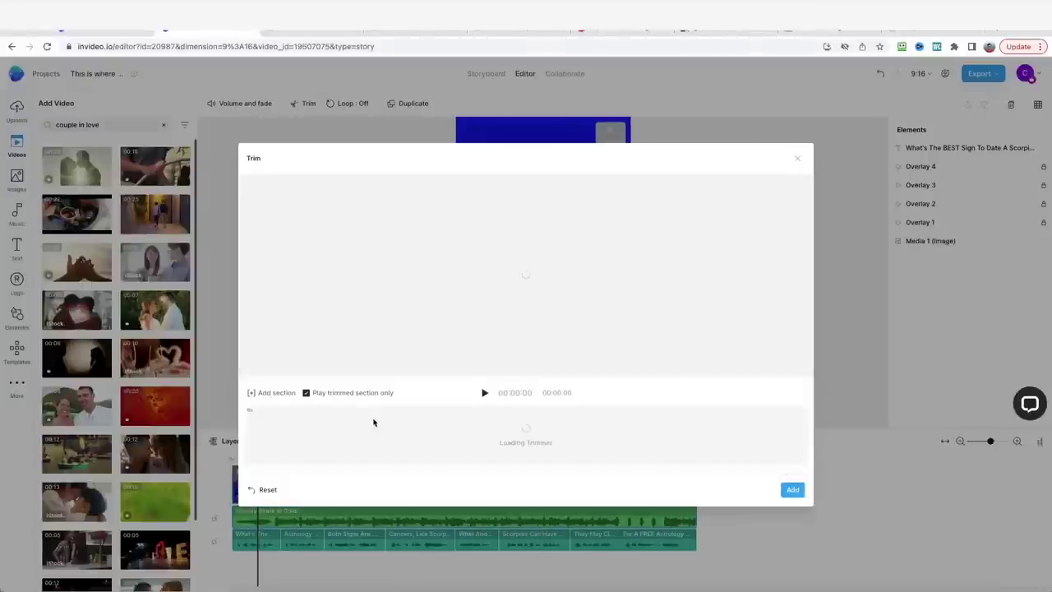
click(792, 490)
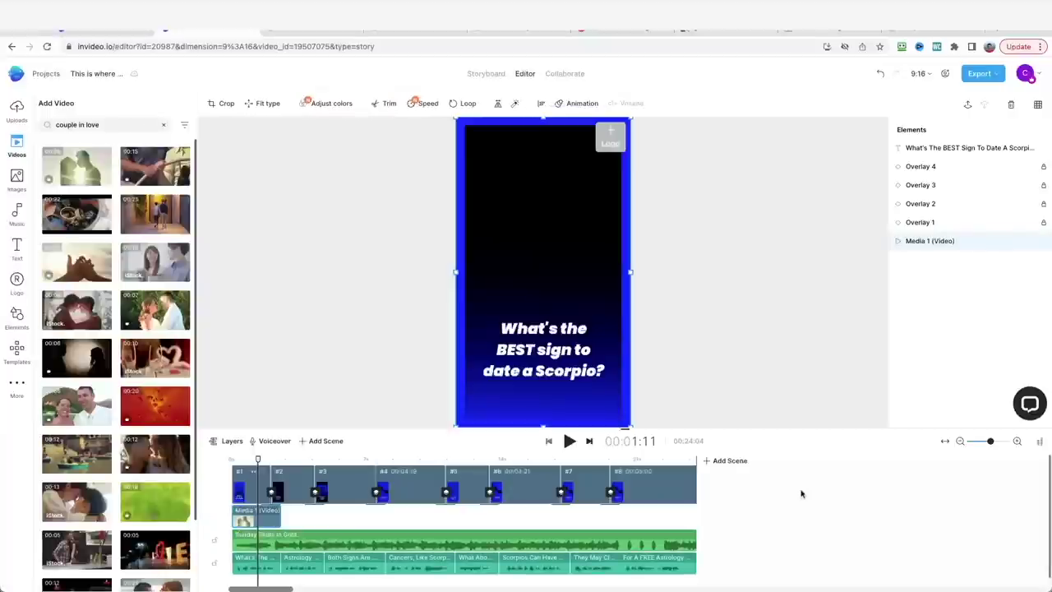
drag(235, 460, 258, 466)
Move the title text up to the frame's centre and delete the logo placeholder from all scenes.
click(562, 345)
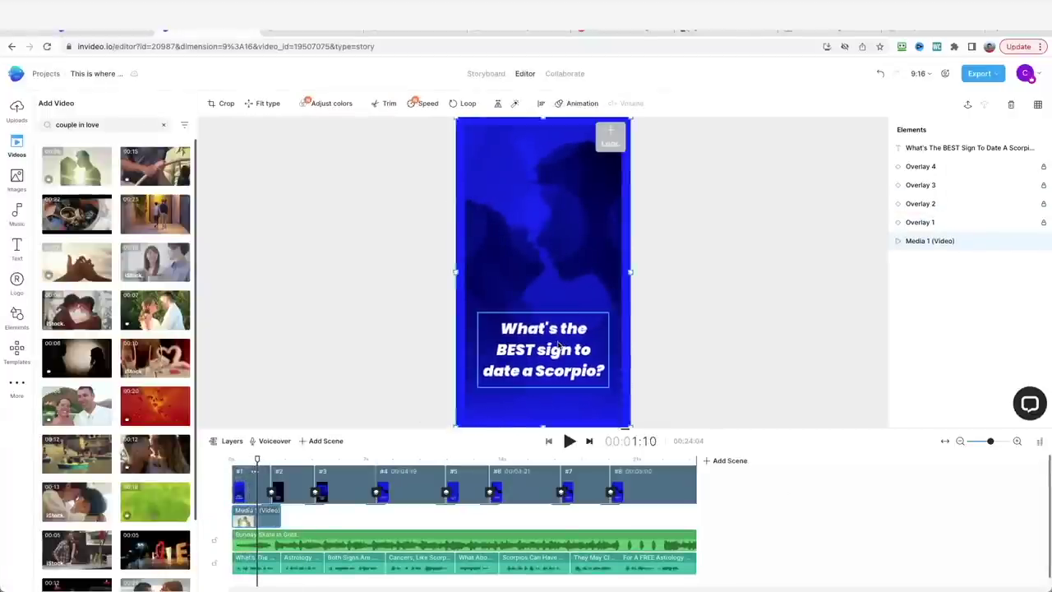
drag(557, 318, 556, 273)
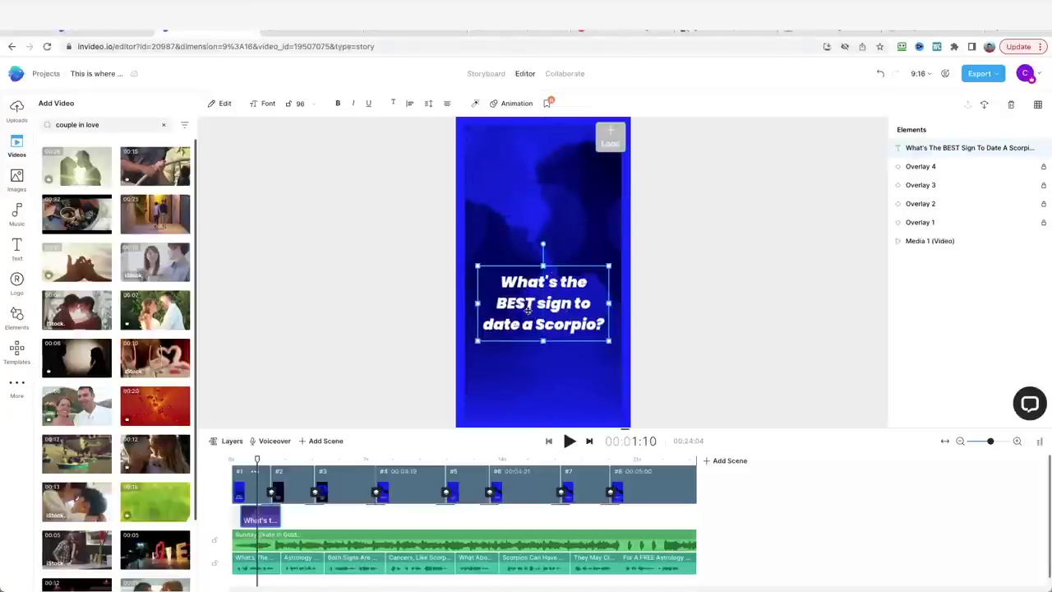
double_click(544, 304)
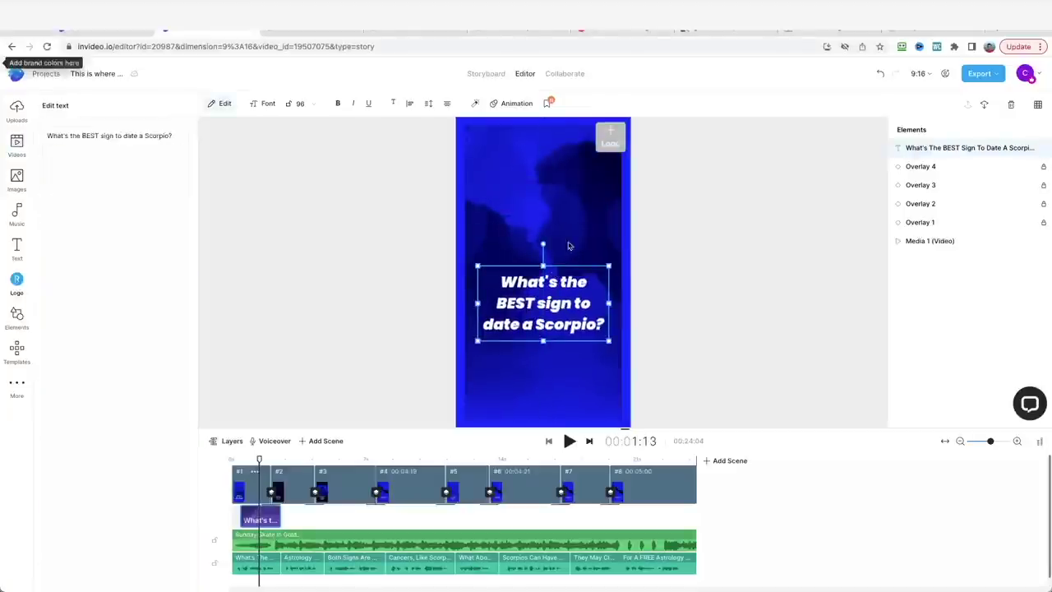
click(627, 126)
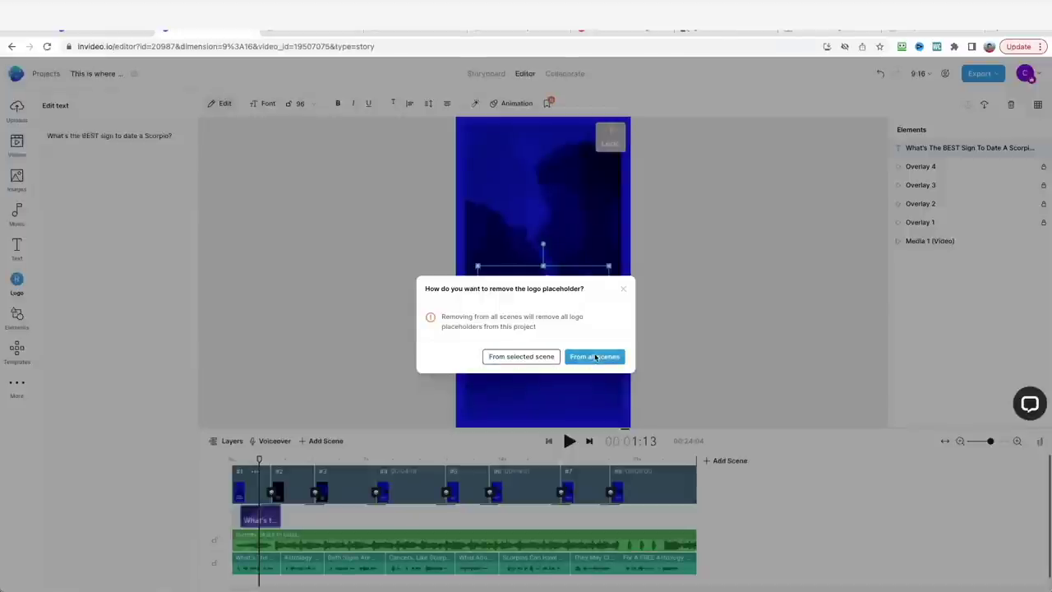
click(595, 357)
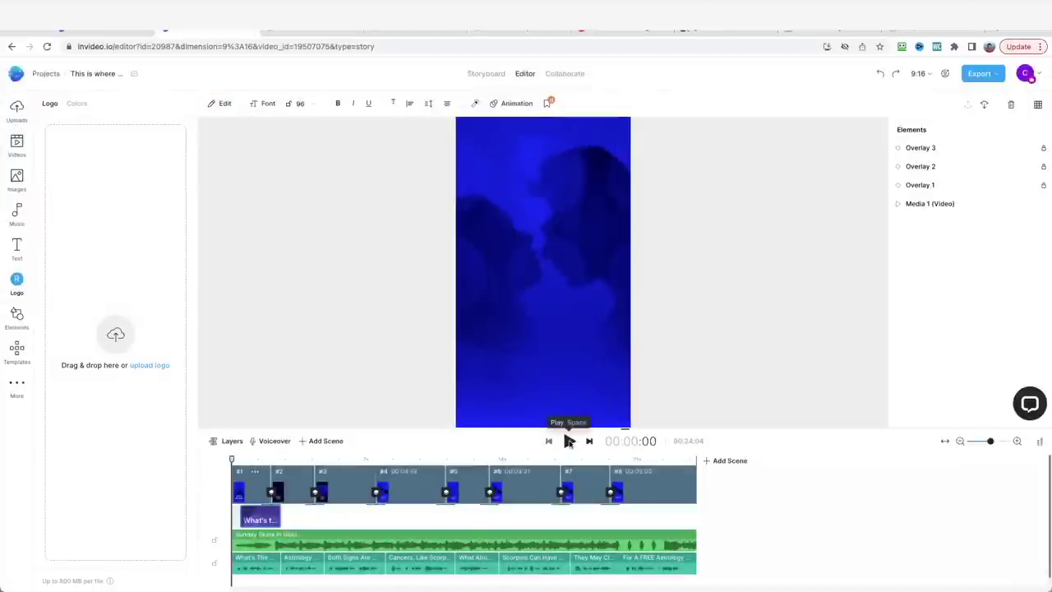
Preview the video, checking the water signs and final call-to-action scenes and voiceover options.
click(569, 441)
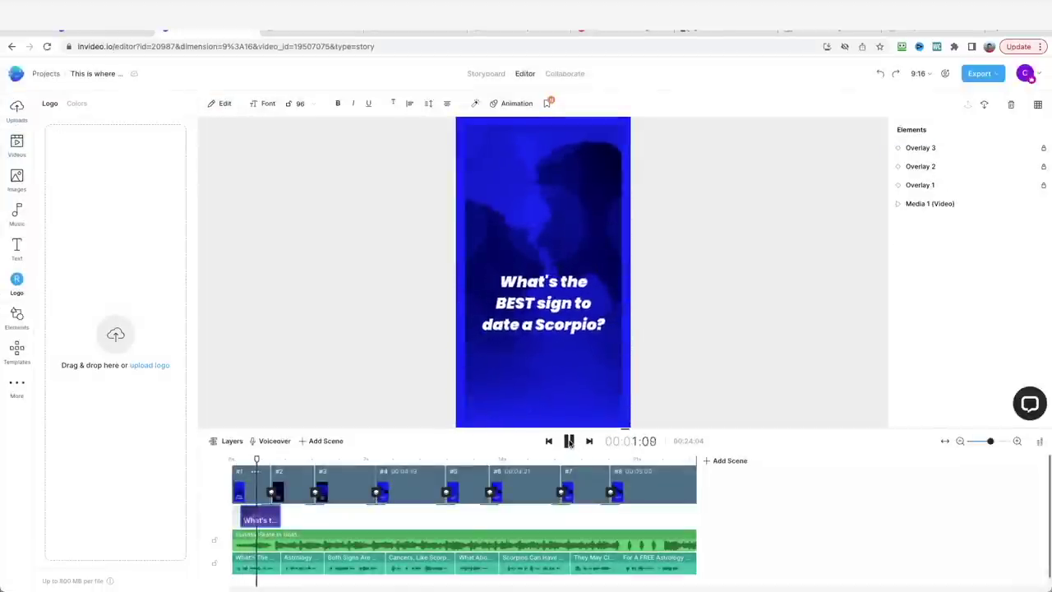
click(569, 441)
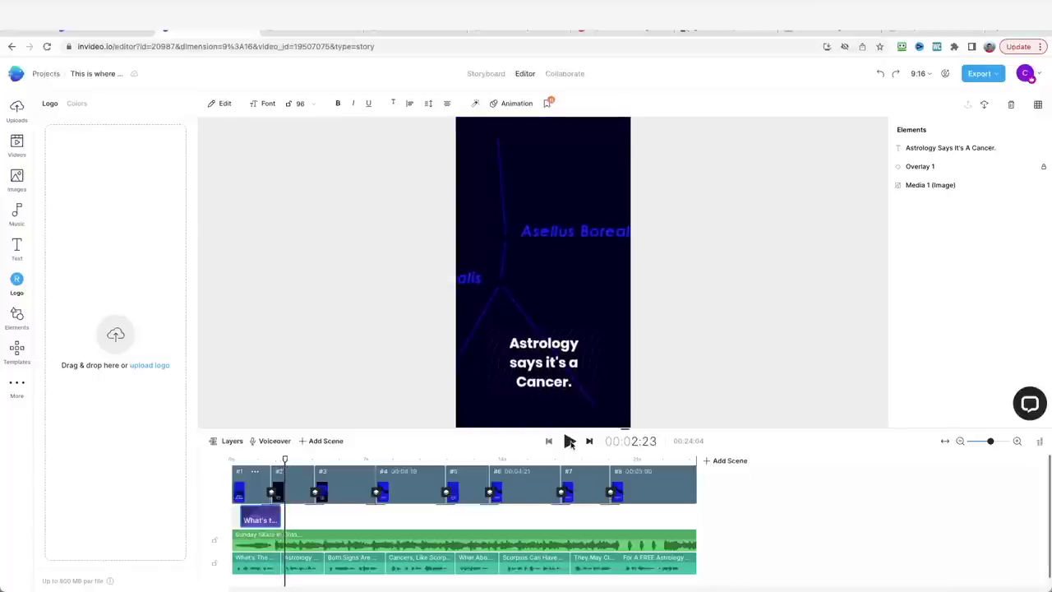
mouse_move(298, 466)
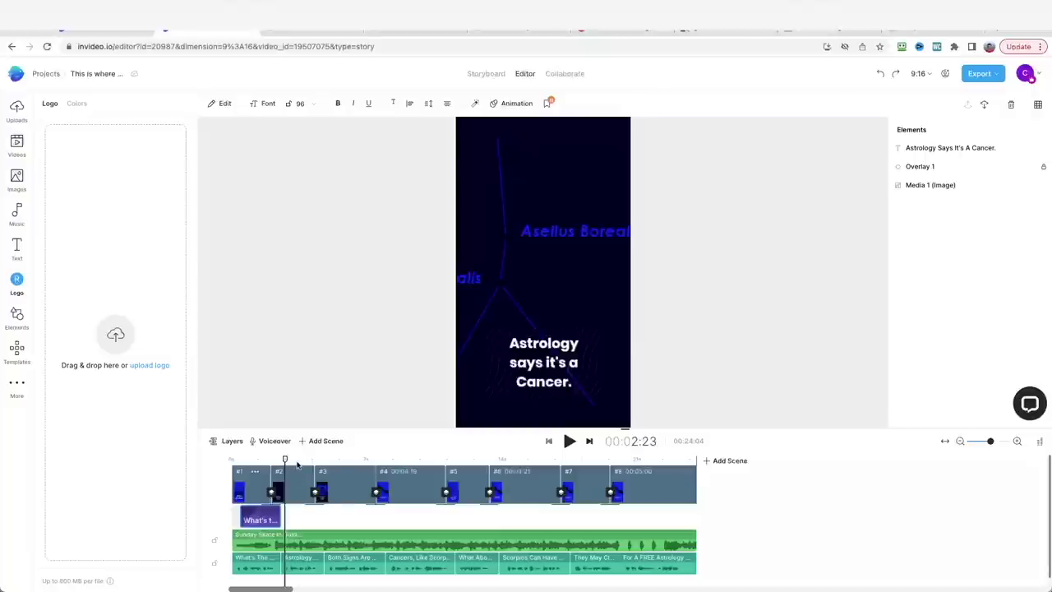
drag(297, 465, 347, 465)
click(569, 442)
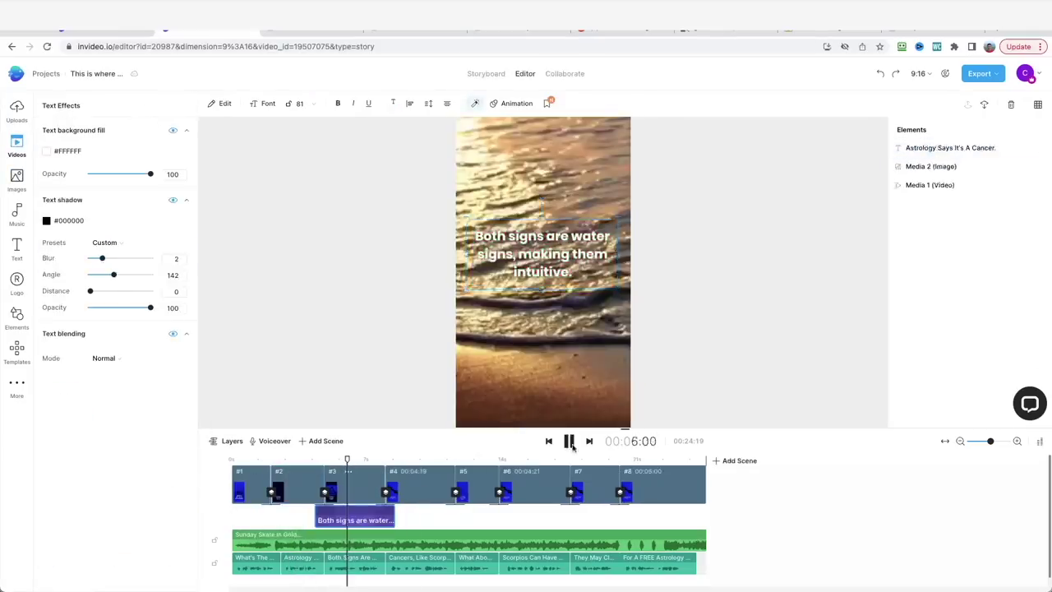
click(615, 460)
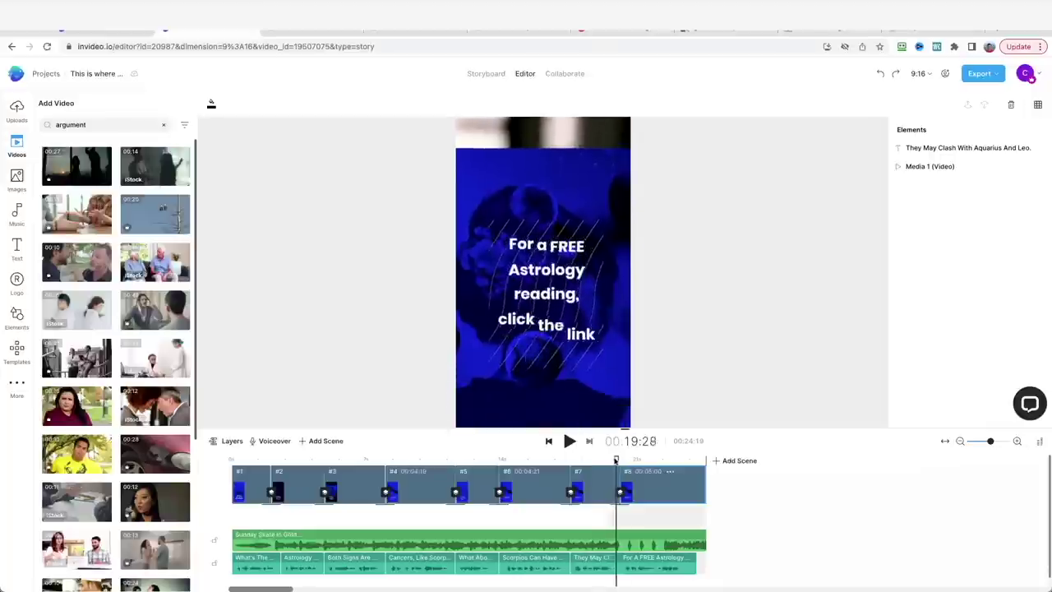
mouse_move(615, 461)
mouse_down()
mouse_move(650, 462)
mouse_move(241, 463)
mouse_up()
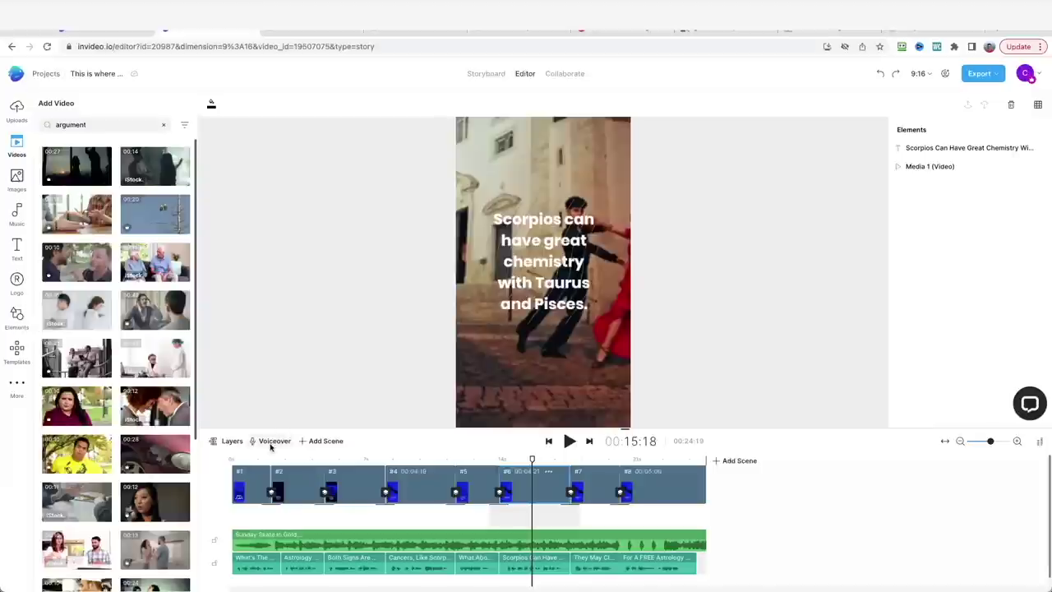
click(271, 444)
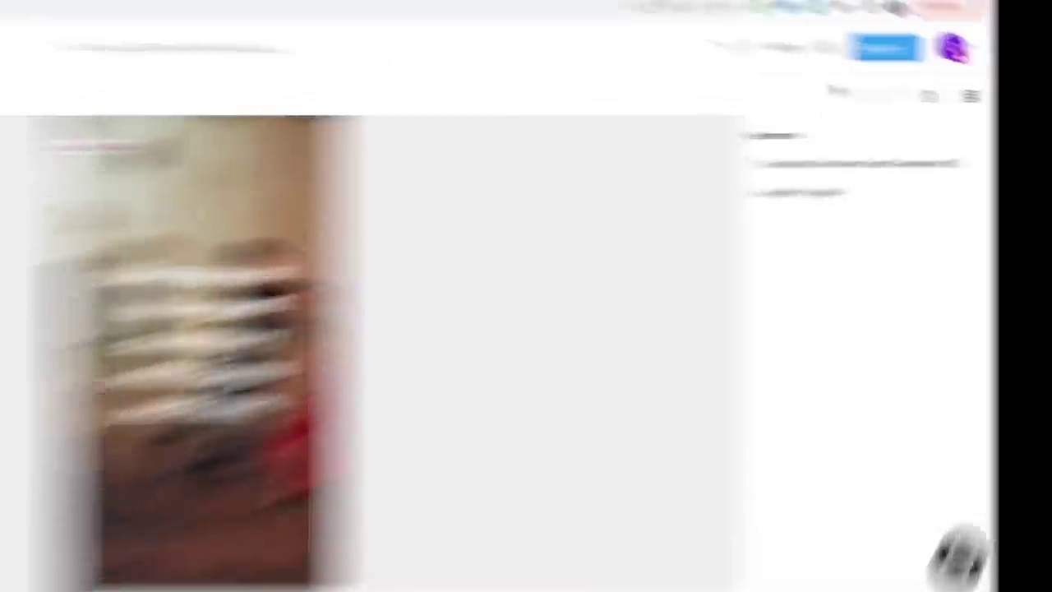
Export the Scorpio video and start its YouTube upload, selecting the video title.
click(978, 75)
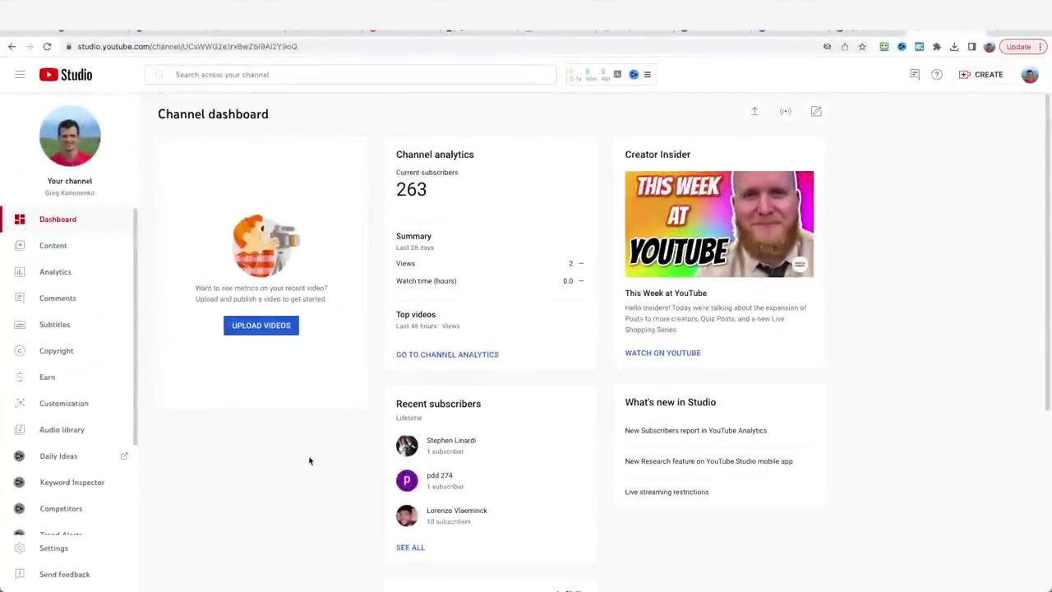
click(263, 327)
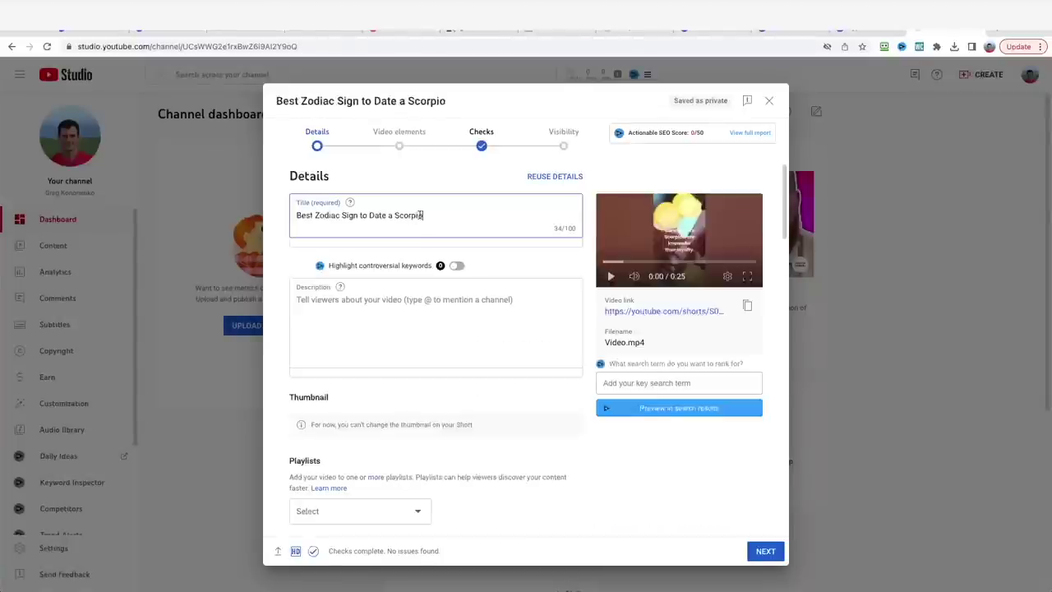
drag(427, 216, 304, 218)
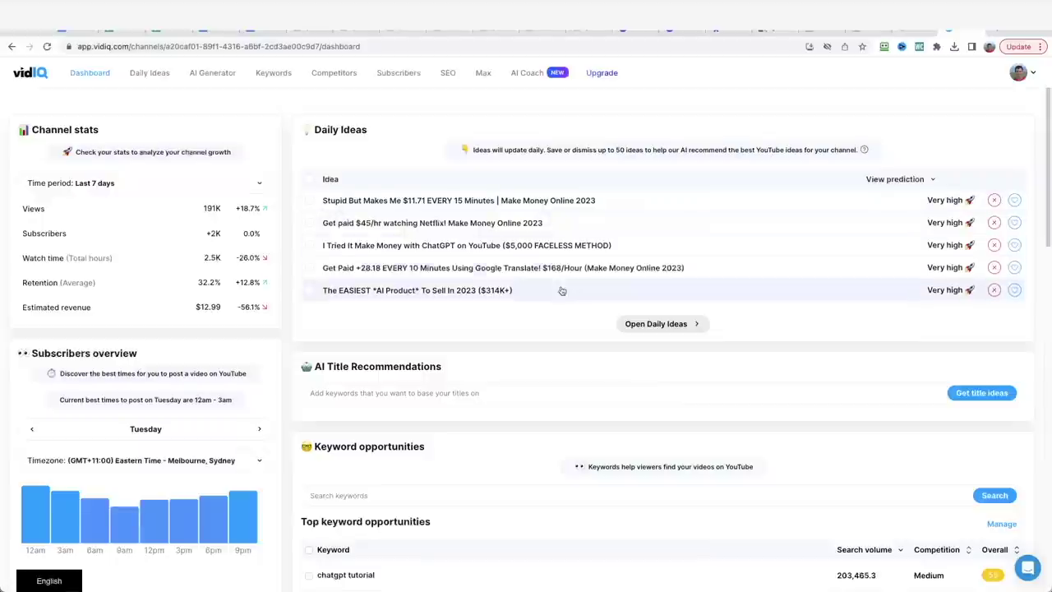
Get vidIQ AI title ideas for 'Best Zodiac Sign to Date a Scorpio', then generate a new batch.
scroll(562, 290, down, 1)
click(392, 344)
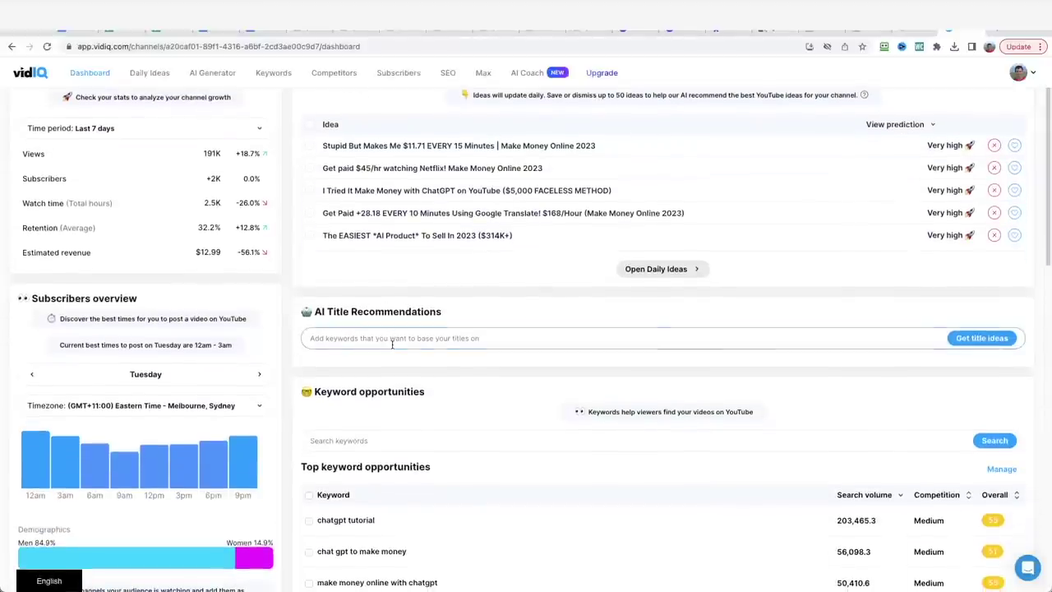
text(Best Zodiac Sign to Date a Scorpio)
click(981, 338)
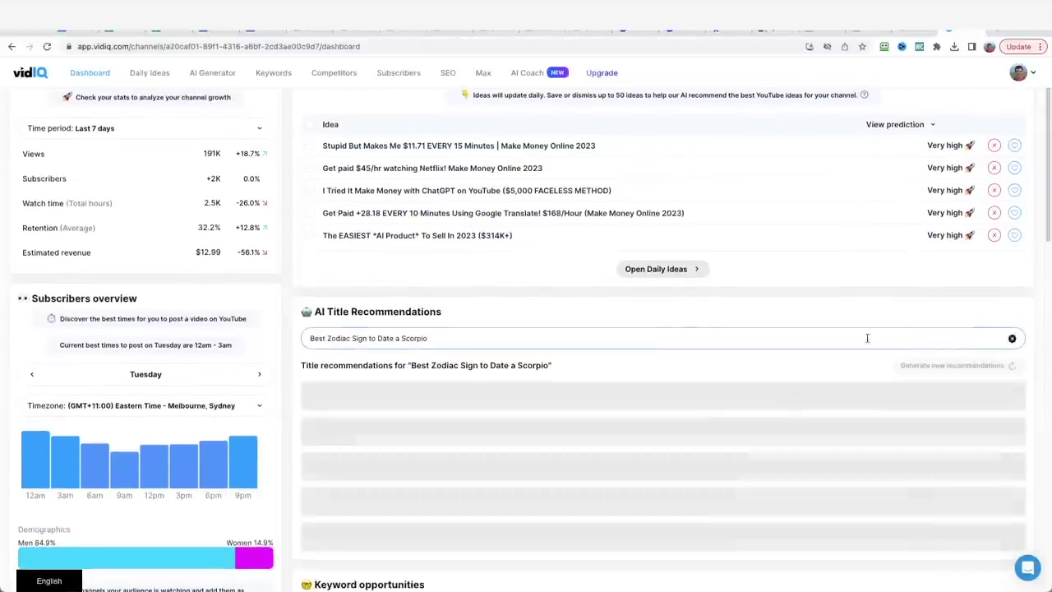
scroll(691, 311, down, 2)
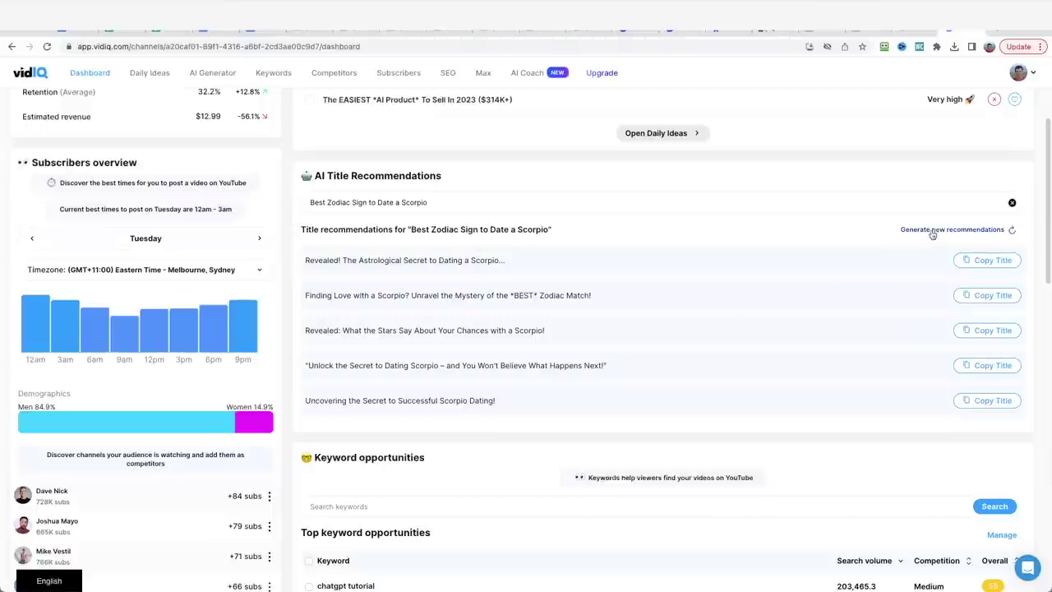
click(932, 229)
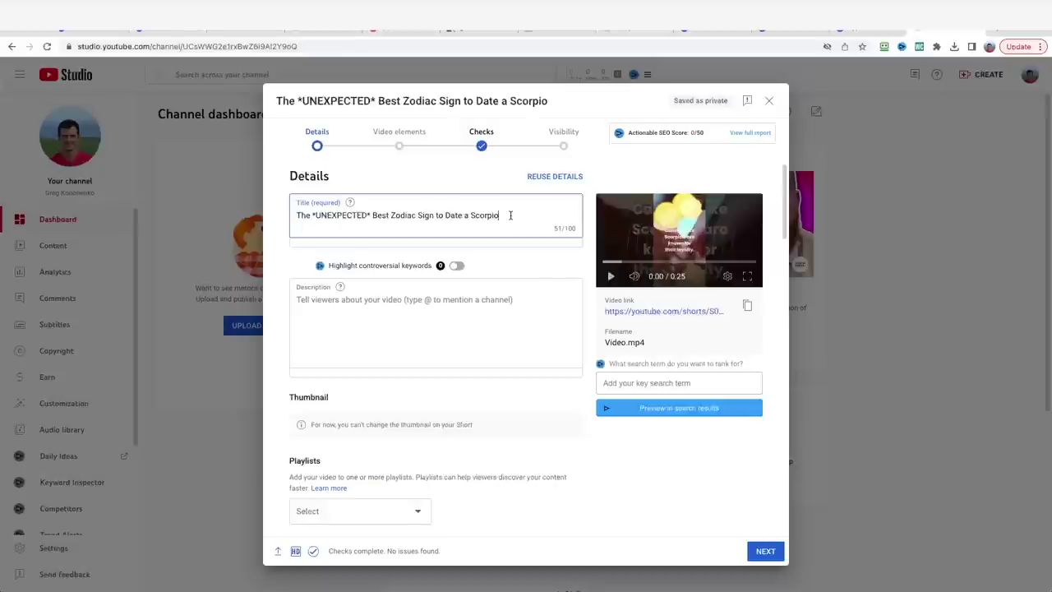
Write the description 'Find out the best Zodiac sign to date a Scorpio' under the Short's title.
drag(510, 215, 306, 207)
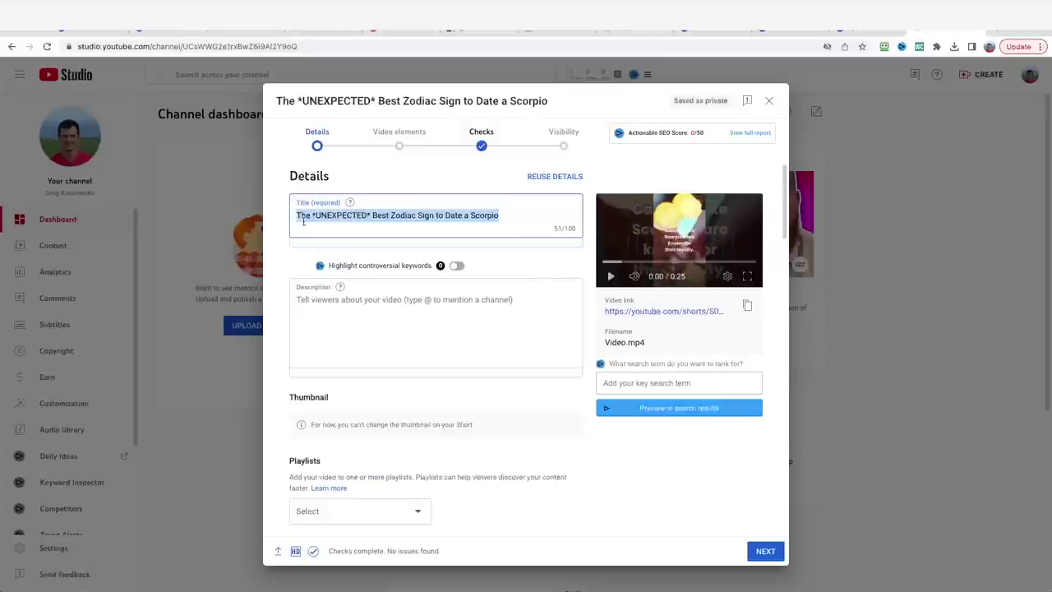
key(Left)
click(371, 301)
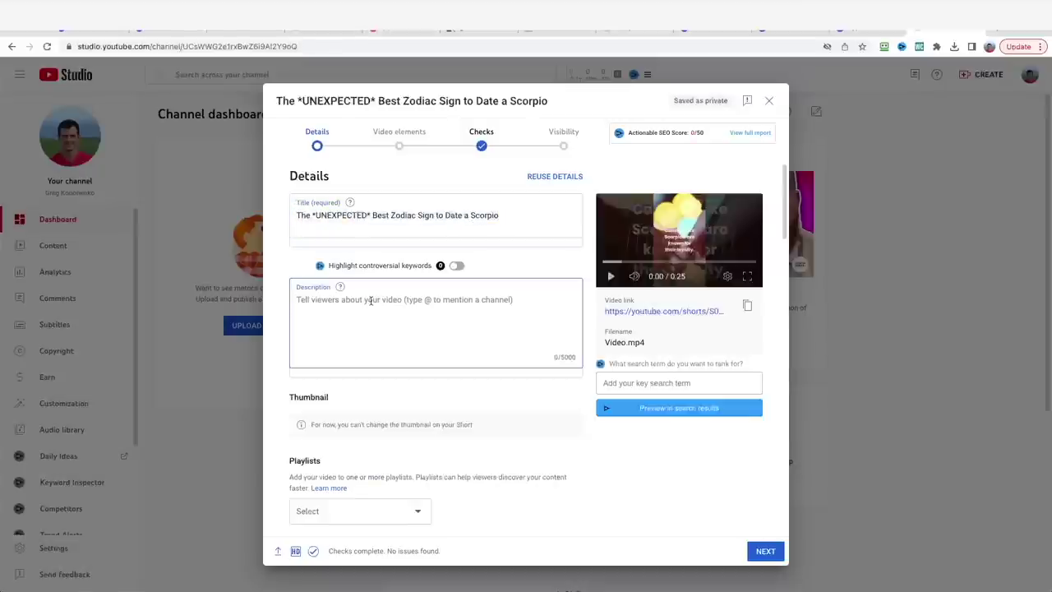
text(Find out the best Zodiac)
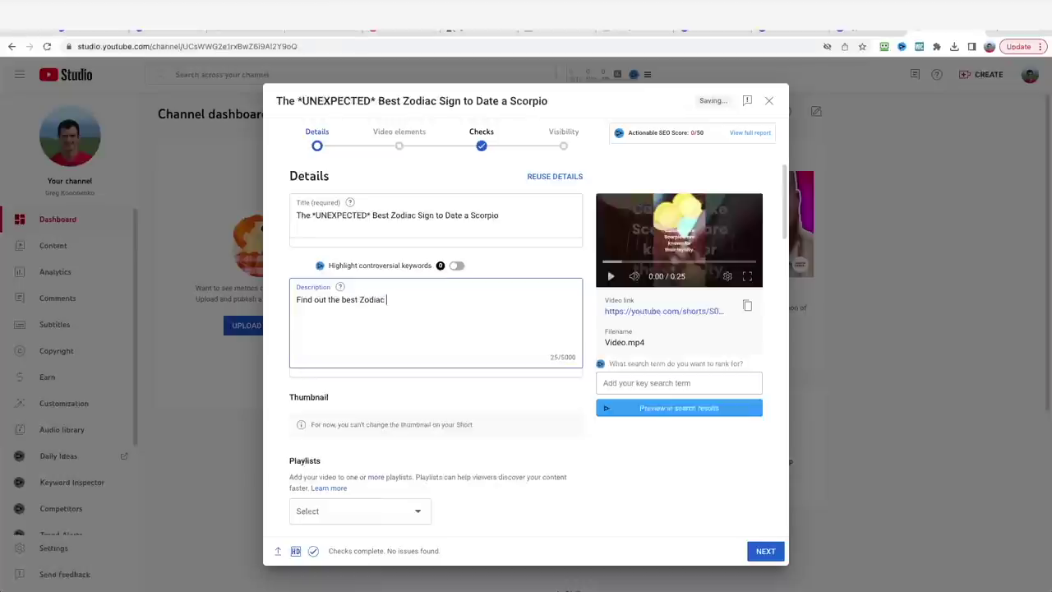
text( sign to date a Scorpio)
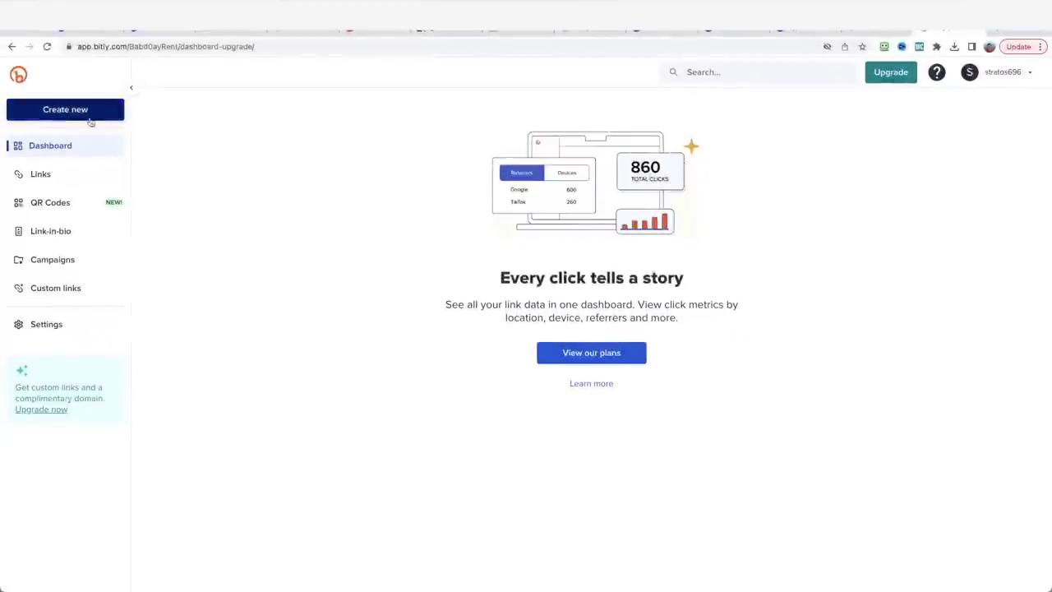
Create and copy an encrypted ClickBank HopLink for the Moon Reading offer.
click(83, 117)
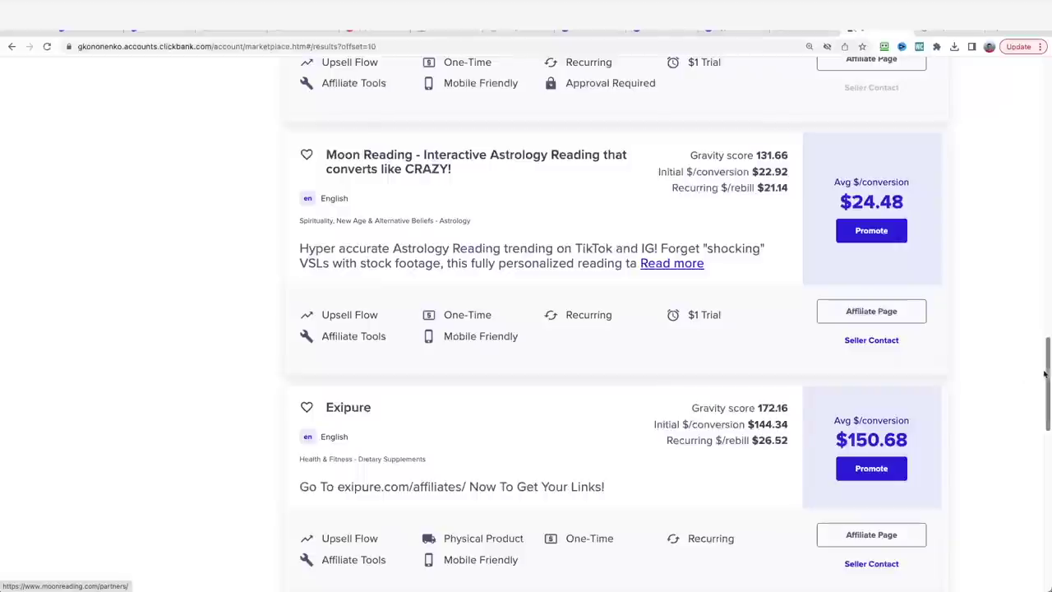
drag(1048, 369, 1047, 358)
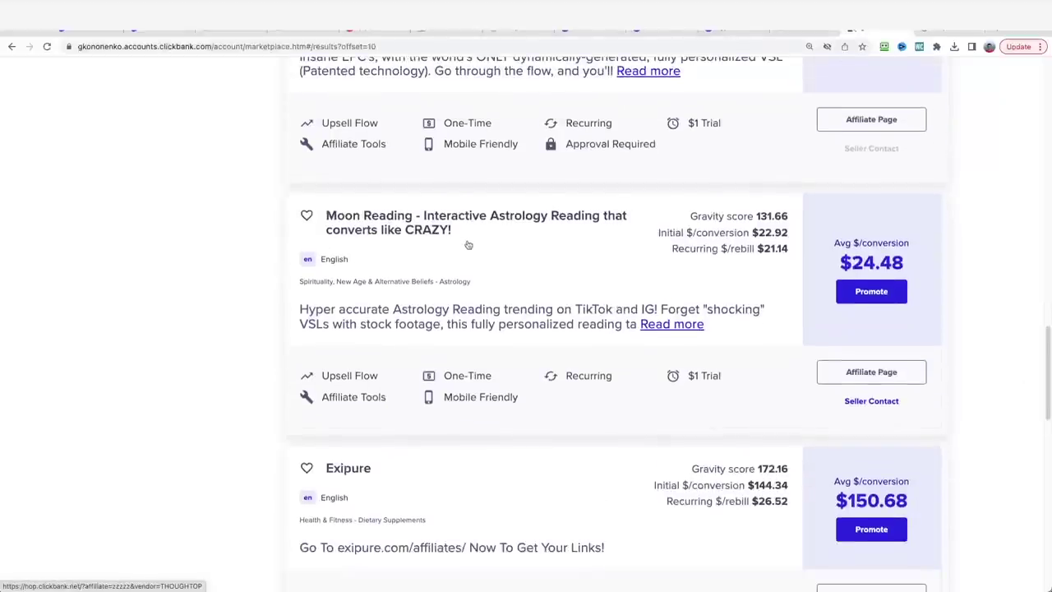
click(855, 274)
click(503, 426)
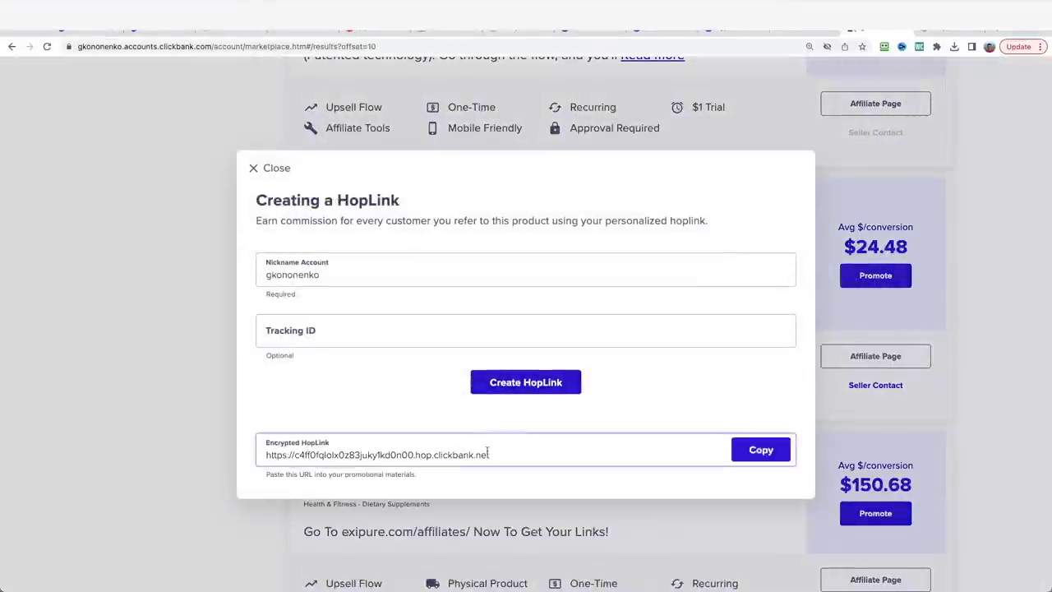
click(316, 441)
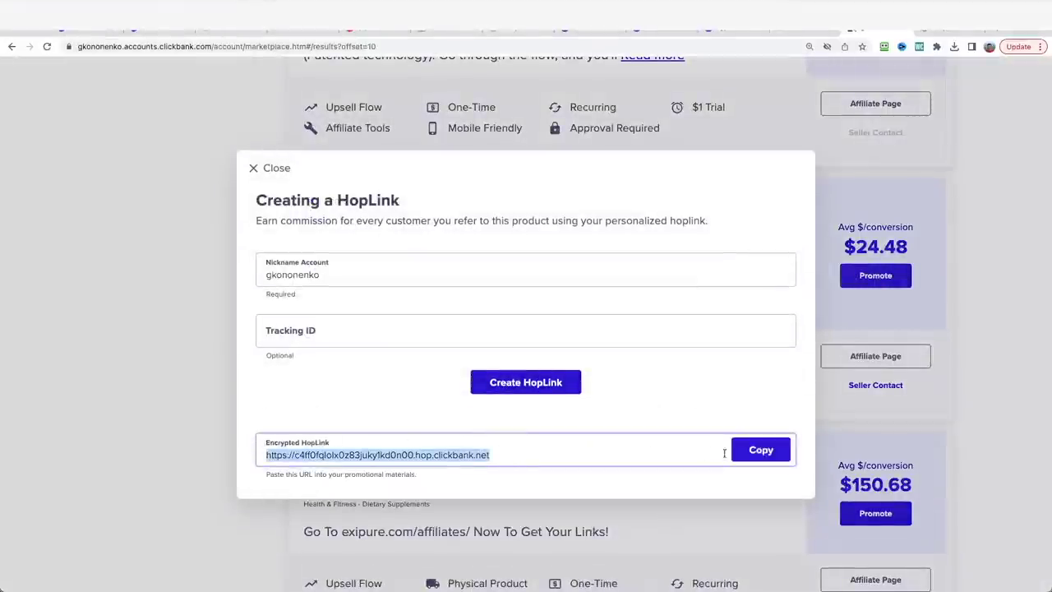
click(760, 450)
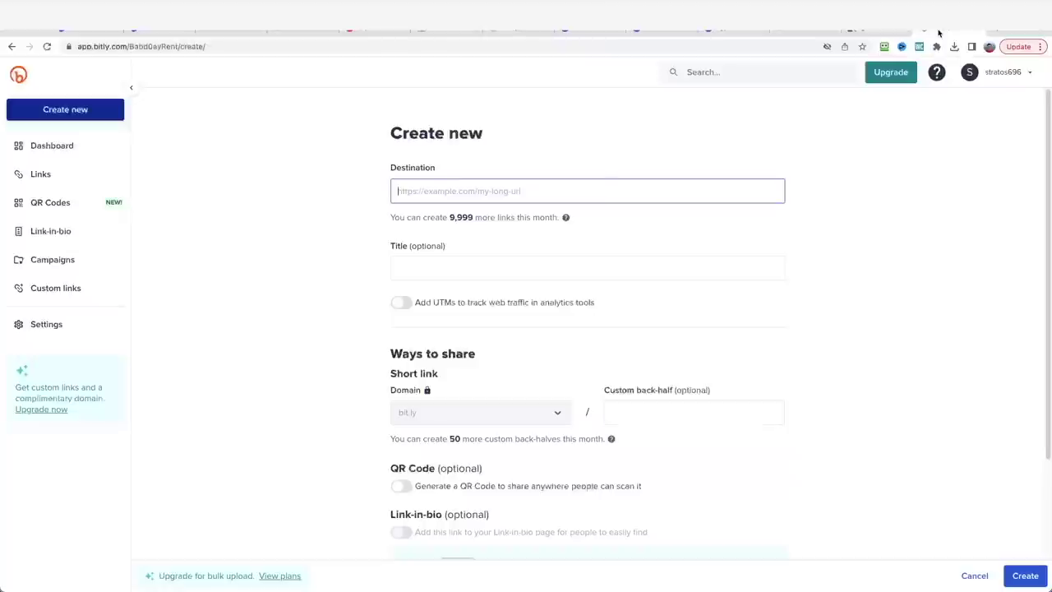
Shorten the pasted HopLink to bit.ly/FreeReading2023 in Bitly and copy the short link.
right_click(409, 191)
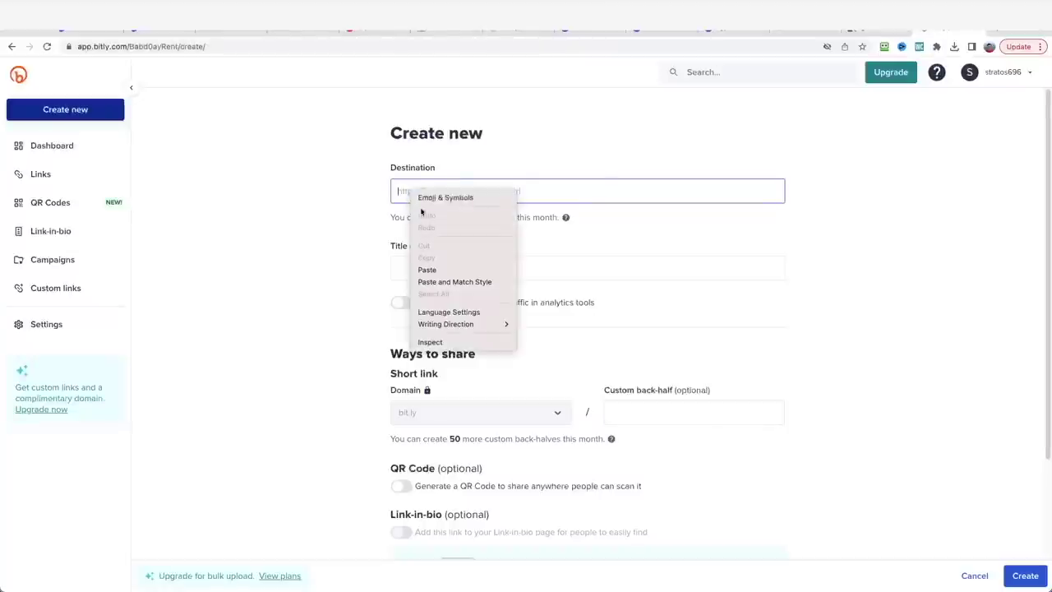
click(431, 263)
scroll(317, 258, down, 2)
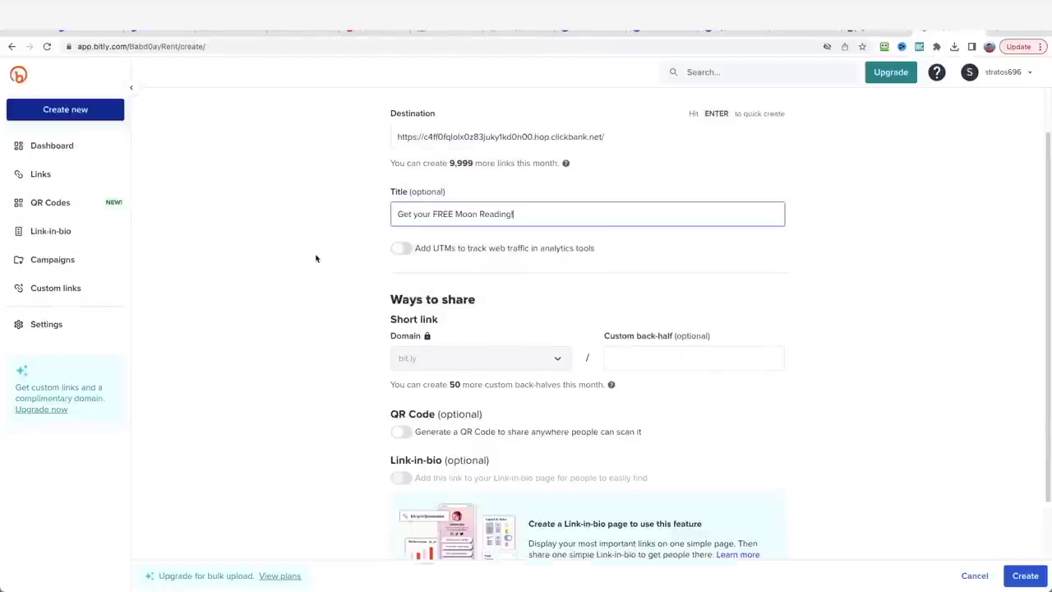
click(640, 347)
text(FreeReading2023)
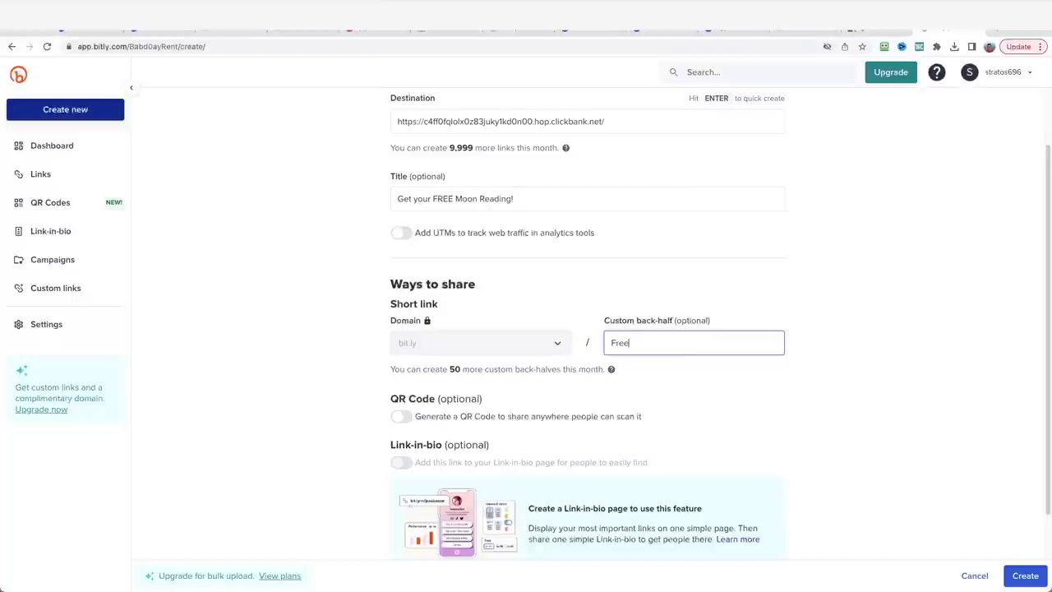
click(1024, 575)
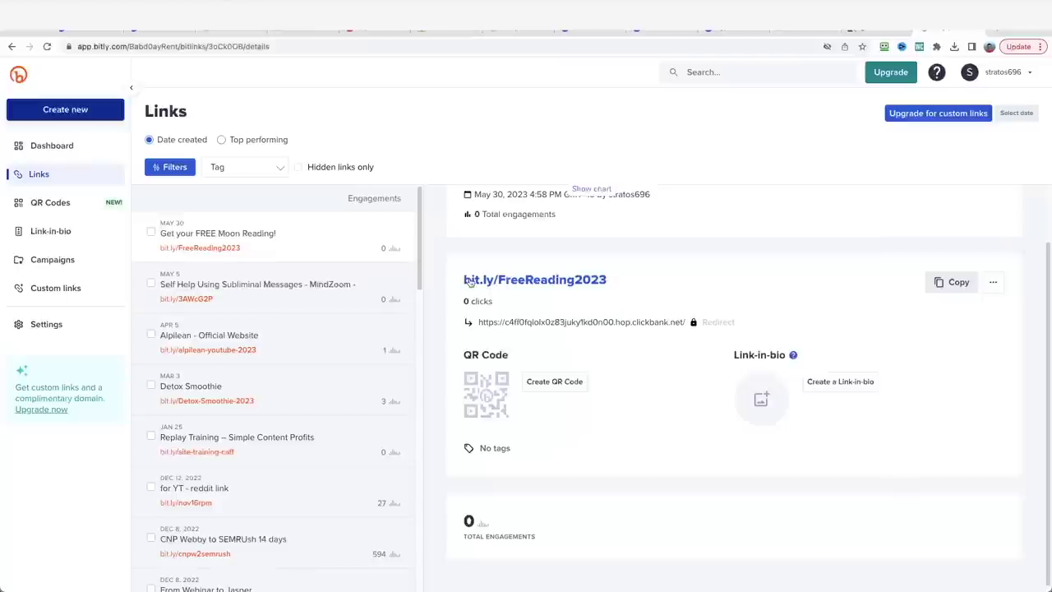
click(952, 282)
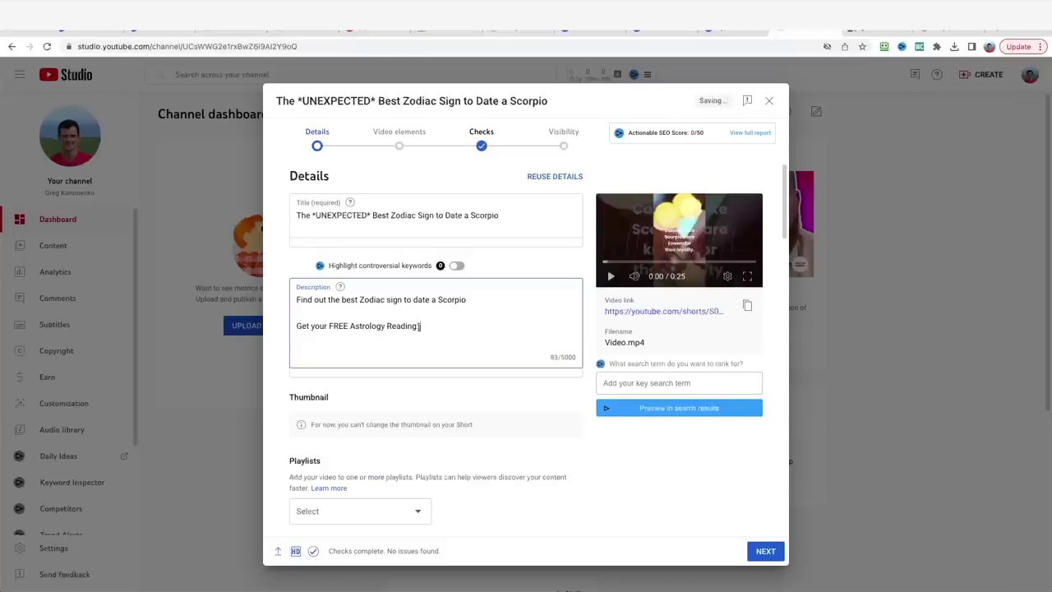
Paste the bit.ly link into the description and add tags 'best zodiac sign to date a scorpio' and 'astrology'.
key(ctrl+v)
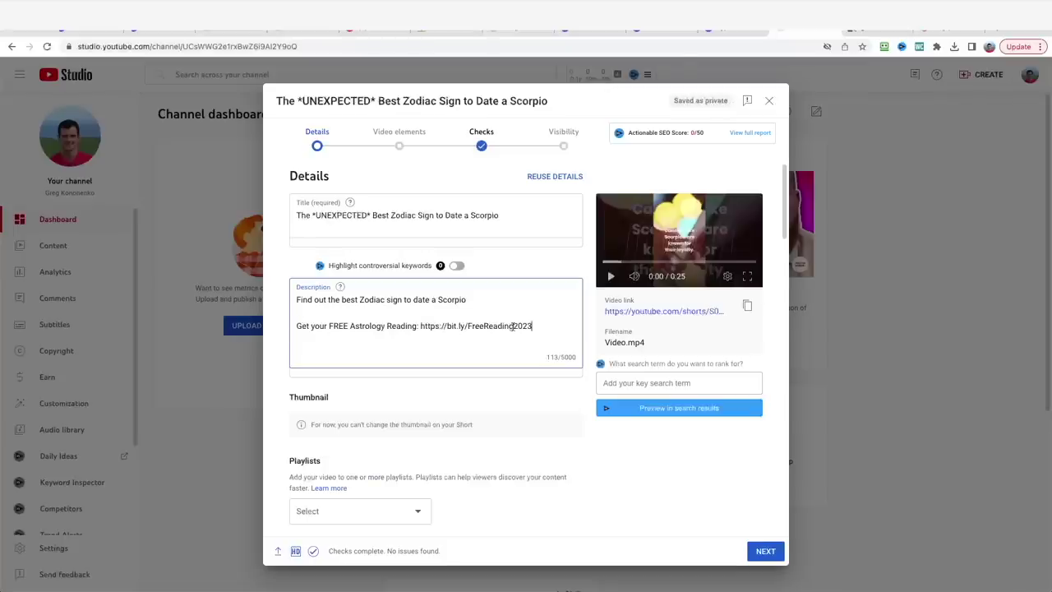
scroll(588, 267, down, 10)
scroll(534, 313, down, 5)
scroll(345, 345, down, 2)
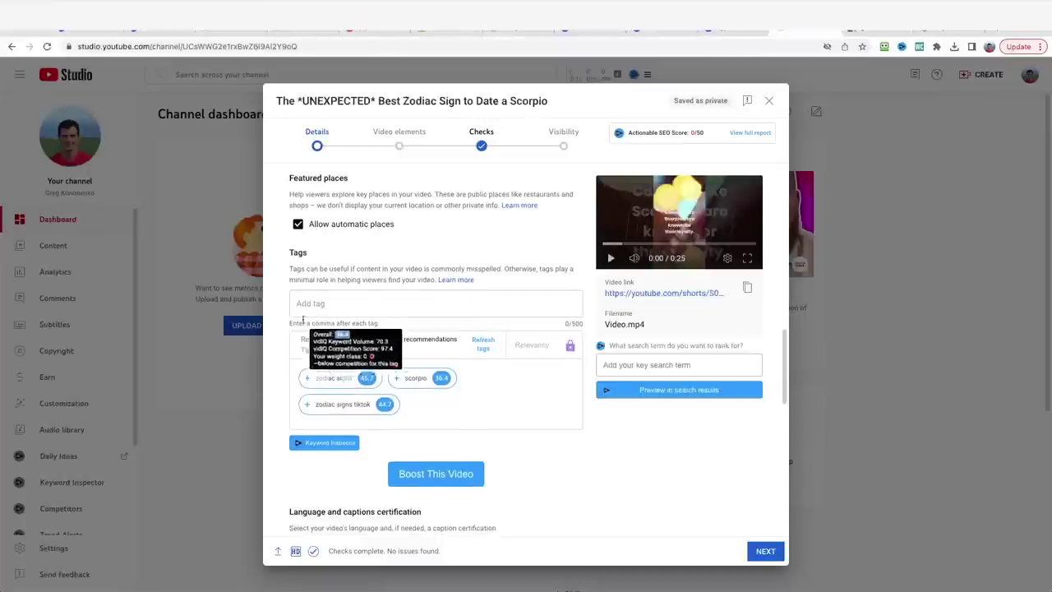
click(317, 303)
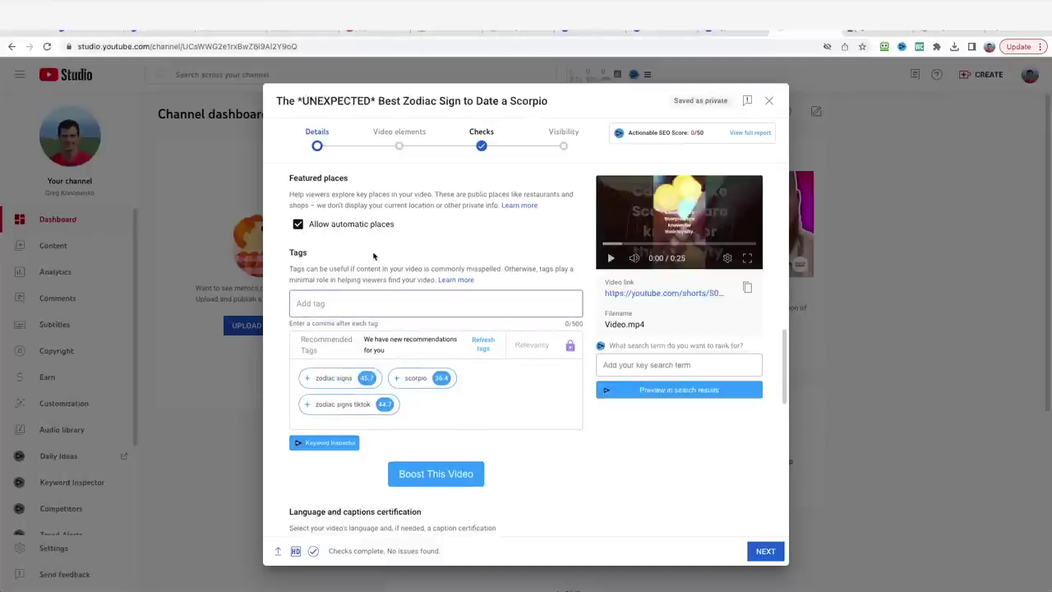
text(best zodiac sign to date)
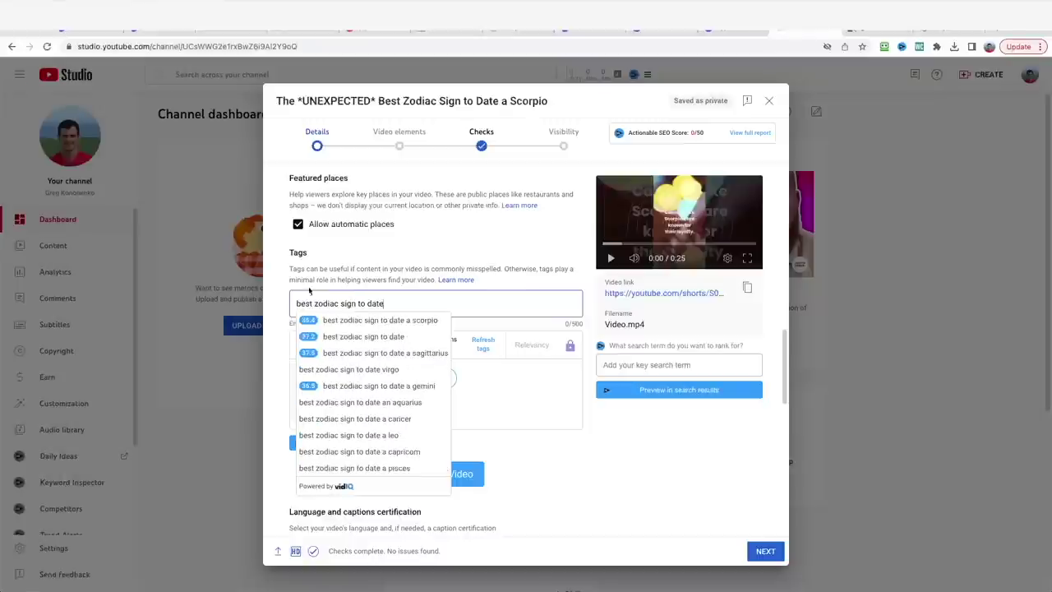
text( a scorpio)
click(379, 321)
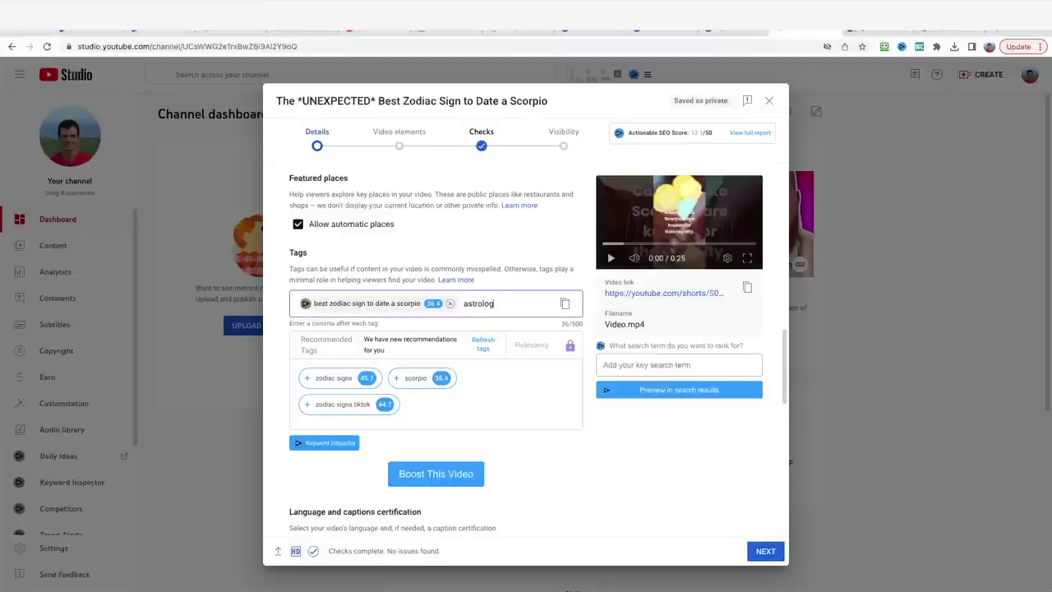
key(Return)
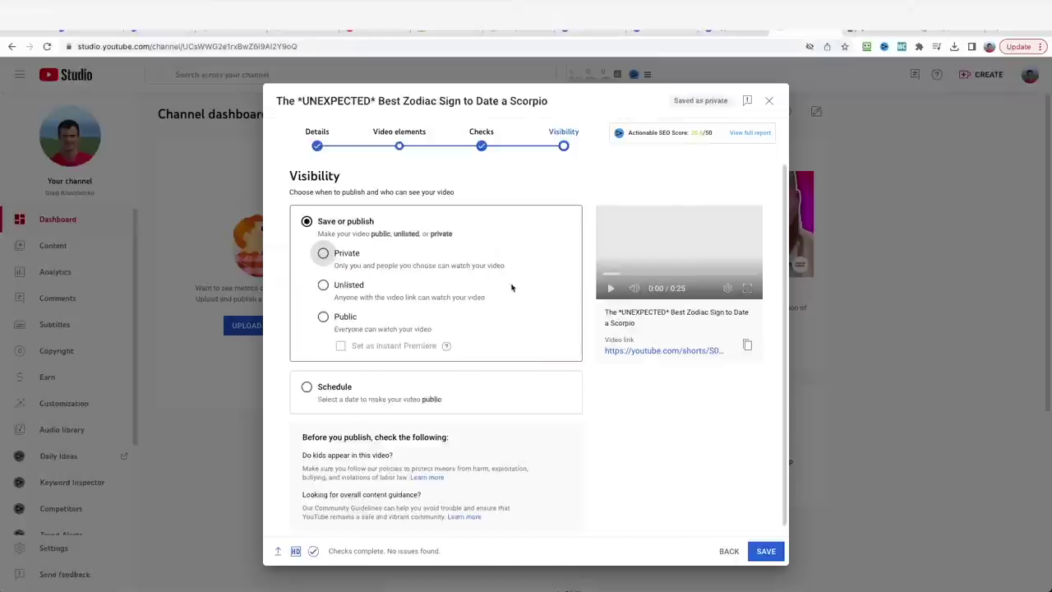
Set the Short's visibility to Public and publish it.
click(322, 317)
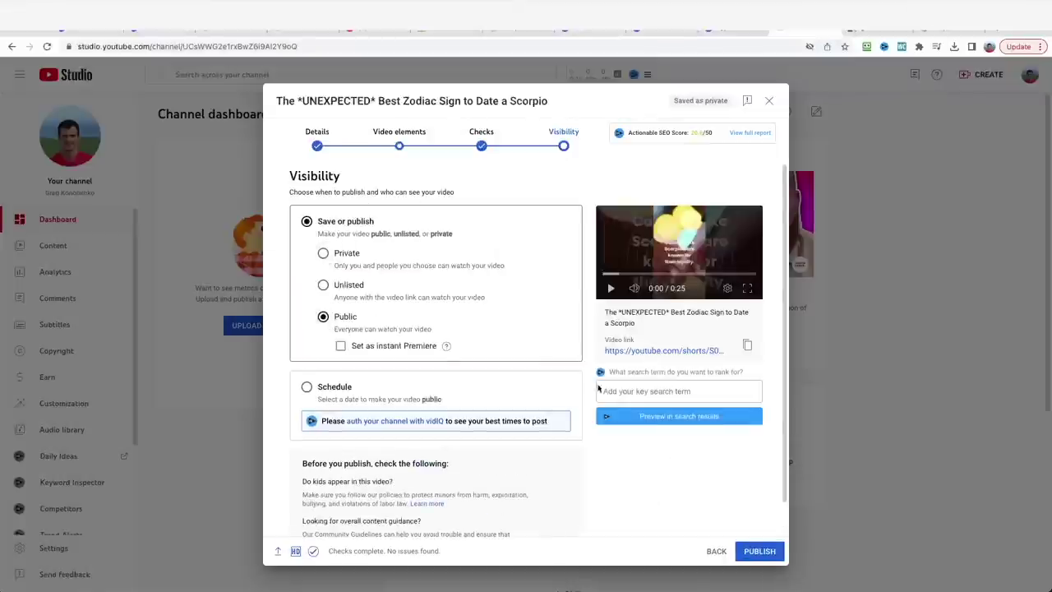
scroll(693, 483, down, 1)
click(764, 551)
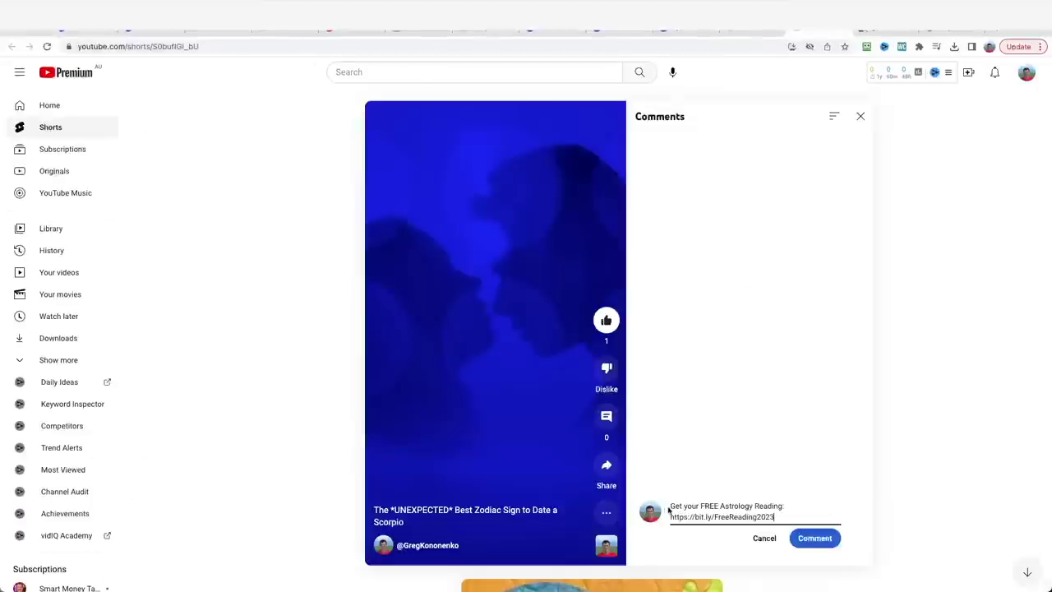
Post the bit.ly free reading comment on the Scorpio Short and pin it.
click(812, 539)
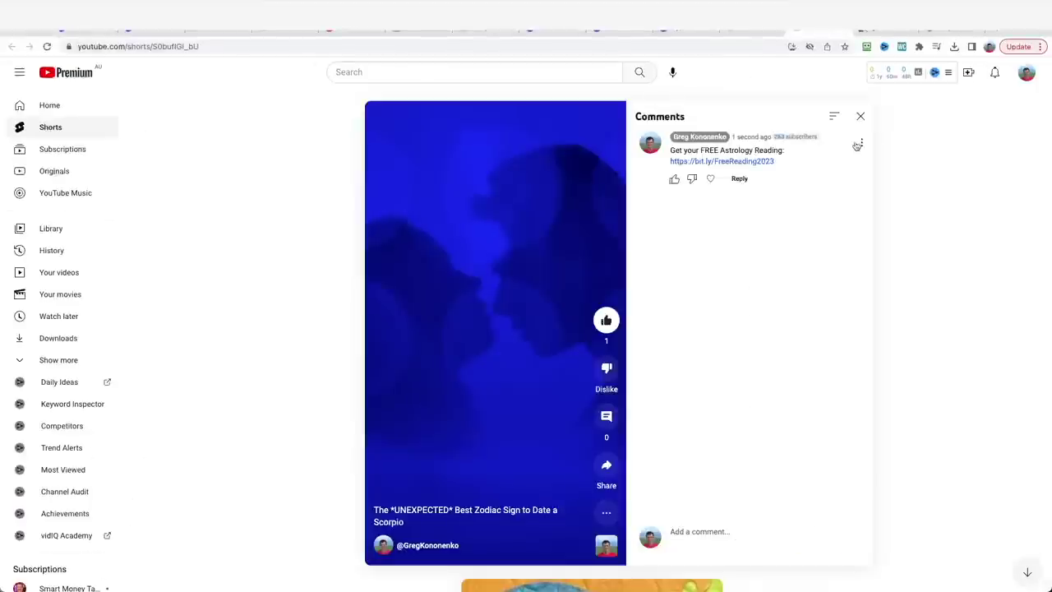
click(861, 143)
click(868, 167)
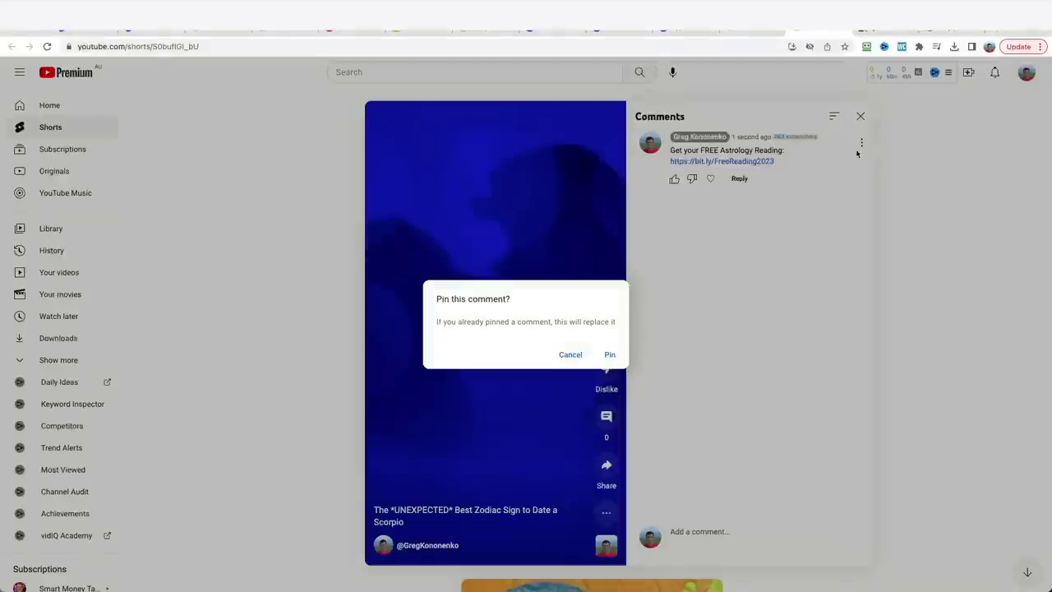
click(606, 355)
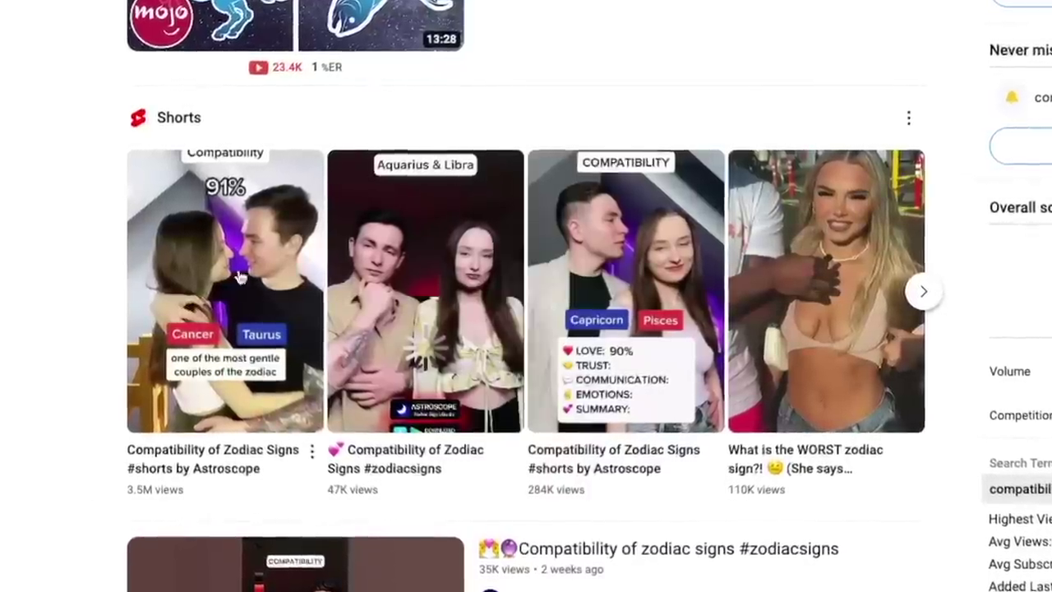
Scroll the Shorts shelf to show the next zodiac compatibility Shorts, like Cancer and Leo.
click(923, 292)
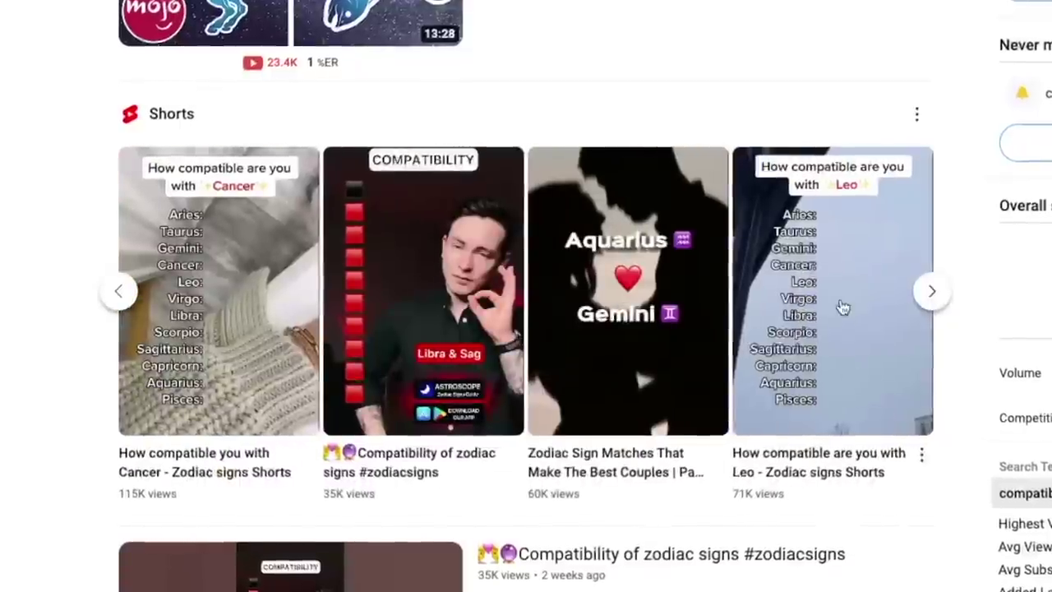